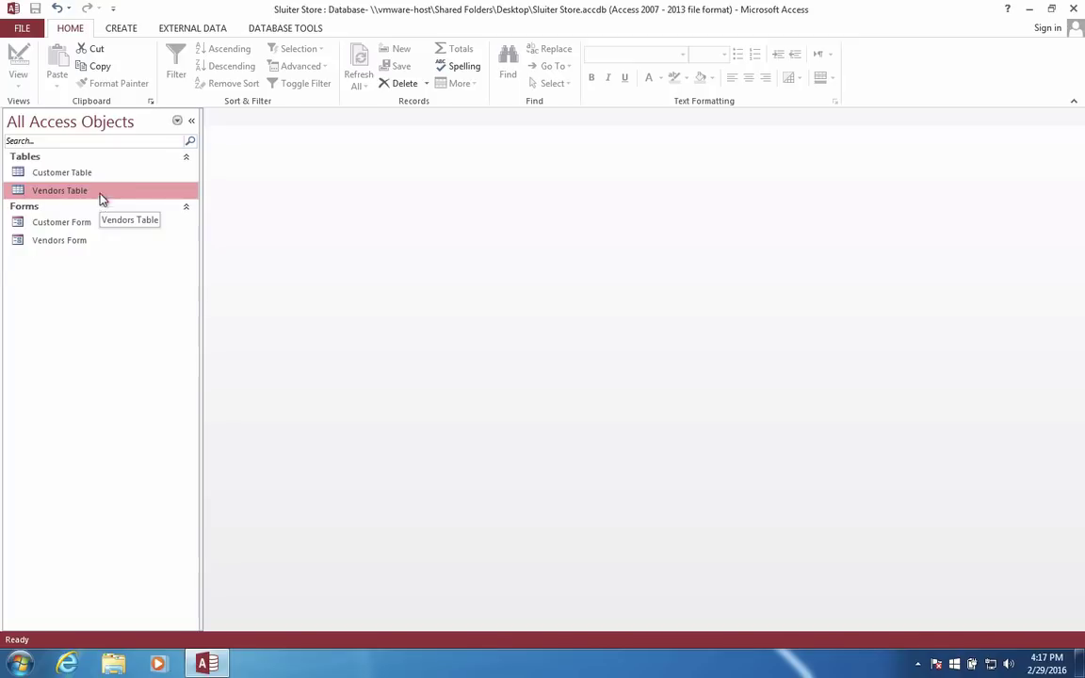
# Create a new table in the database and save it as Products Table.
pyautogui.click(120, 33)
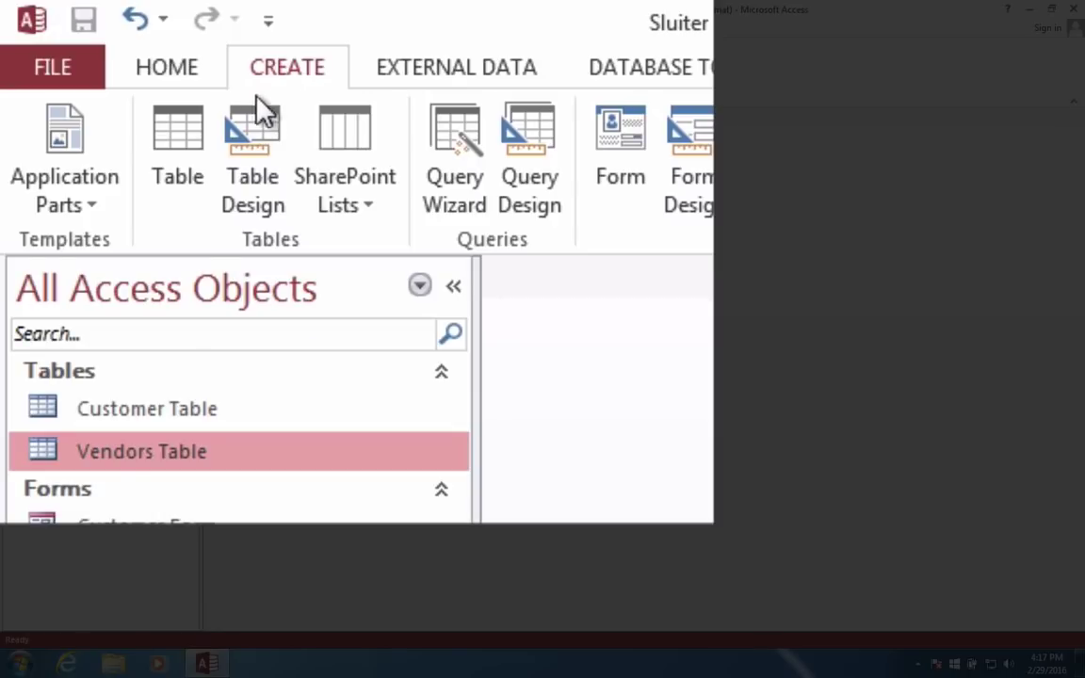
pyautogui.click(176, 166)
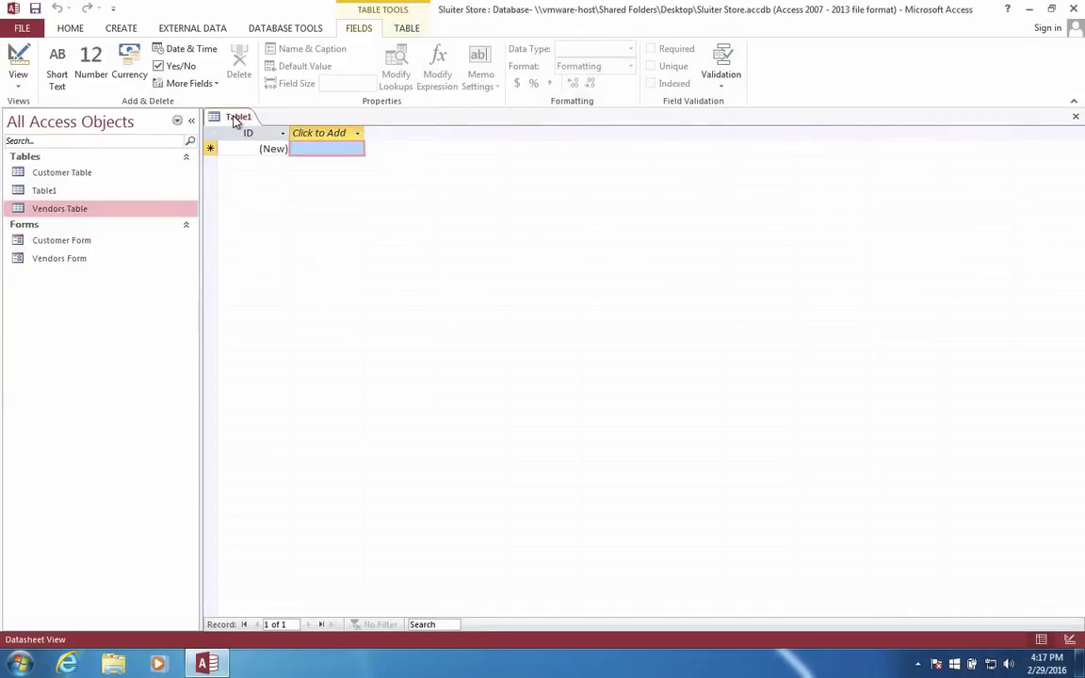
pyautogui.rightClick(235, 121)
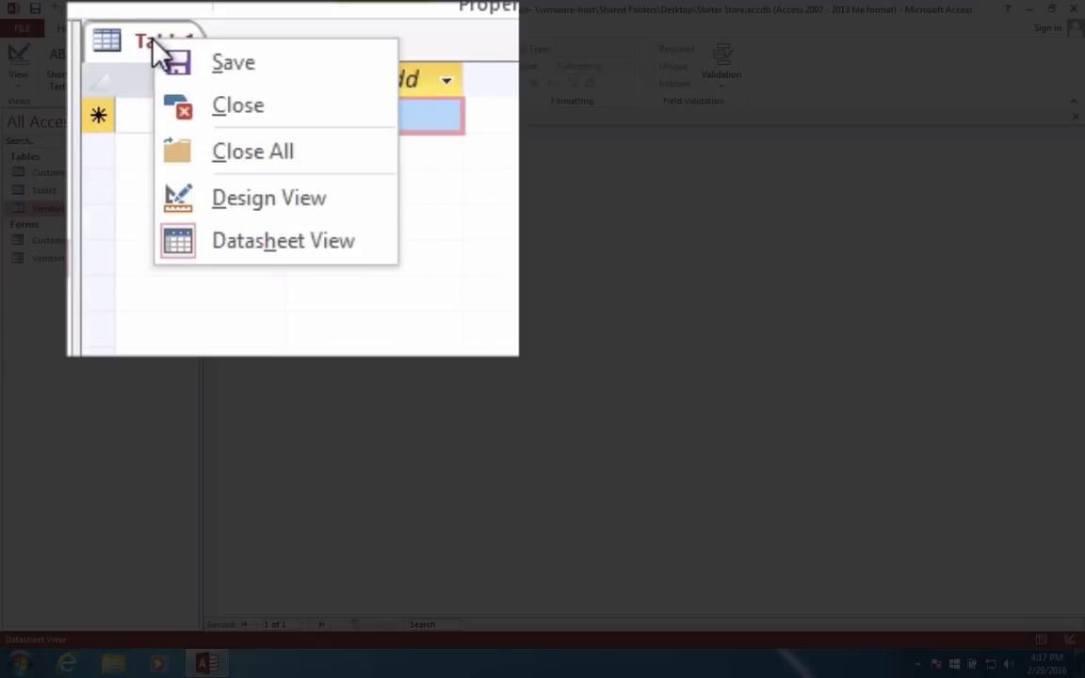
pyautogui.click(231, 64)
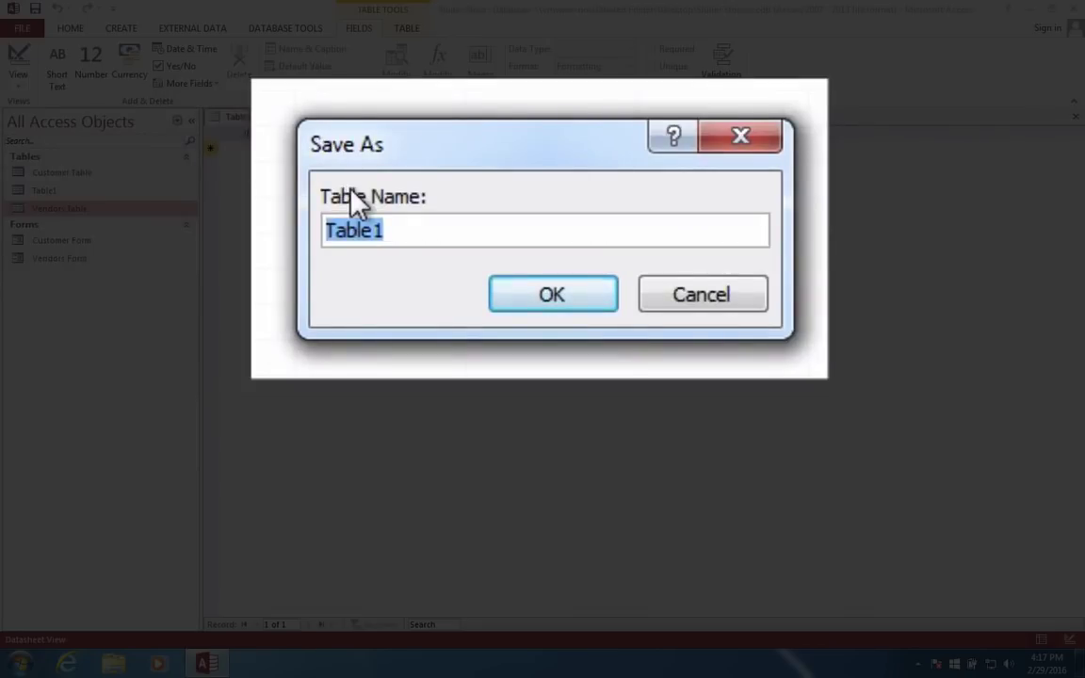
pyautogui.write('Prodc')
pyautogui.press('BackSpace')
pyautogui.write('u')
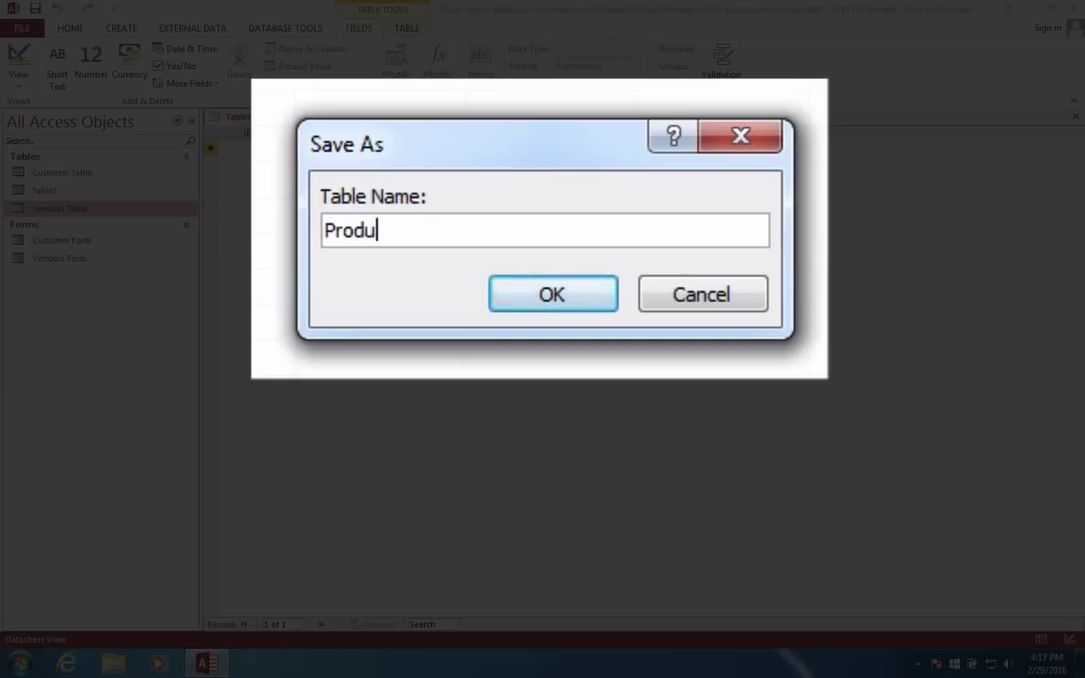
pyautogui.write('cts Table')
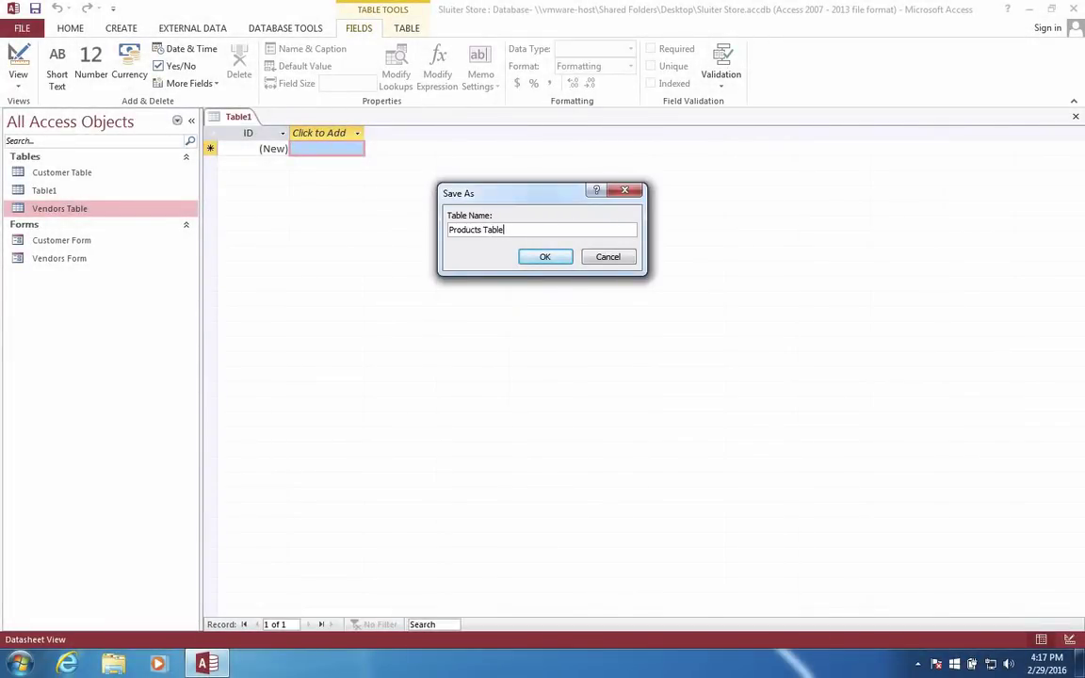
pyautogui.press('Return')
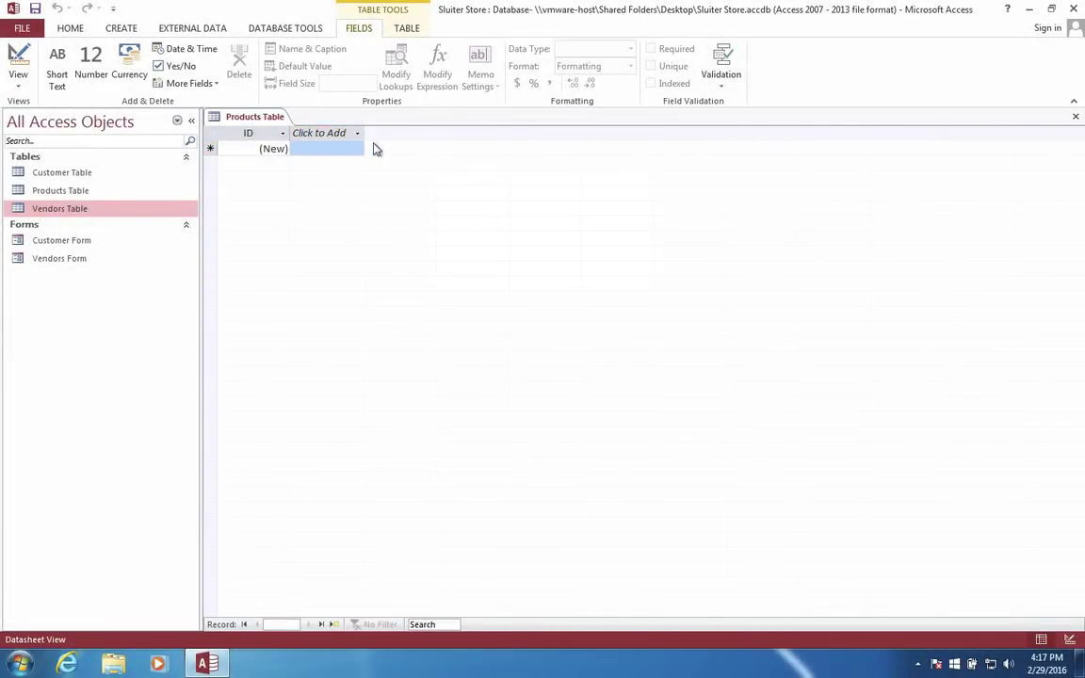
# Switch Products Table to Design View and rename its ID field to ProductID.
pyautogui.rightClick(253, 120)
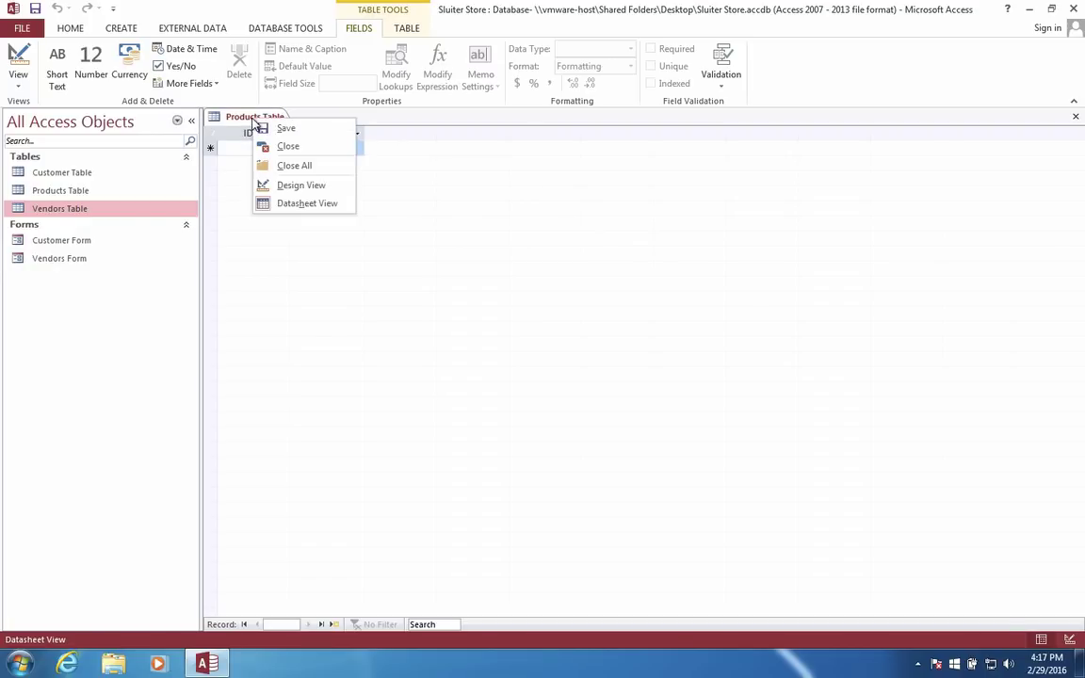
pyautogui.click(292, 187)
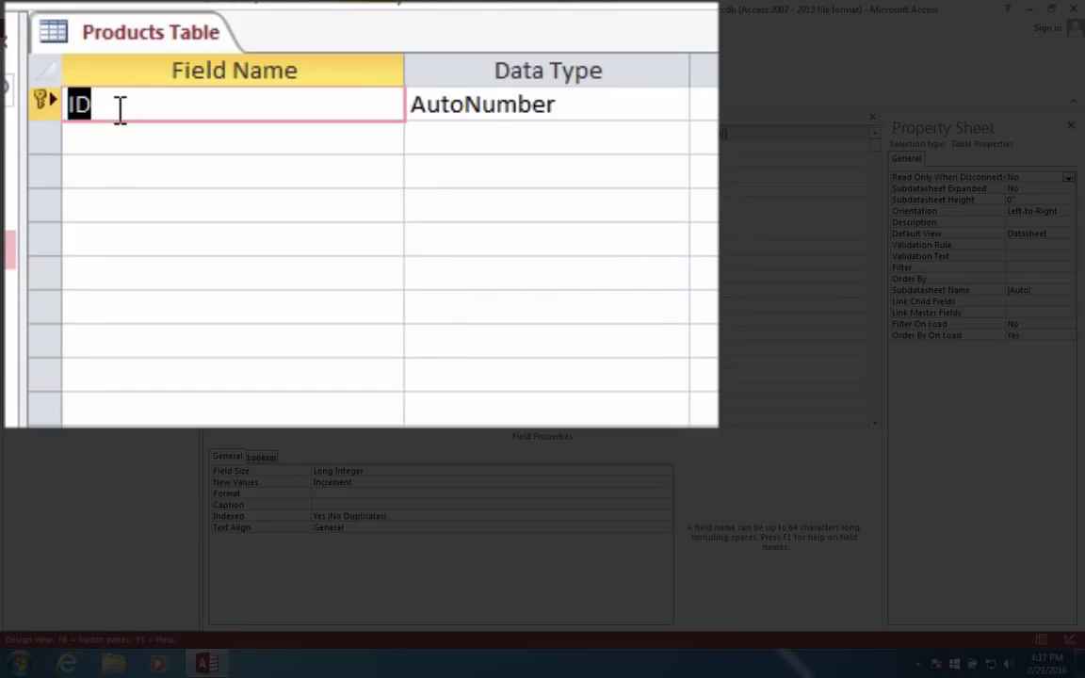
pyautogui.write('Pro')
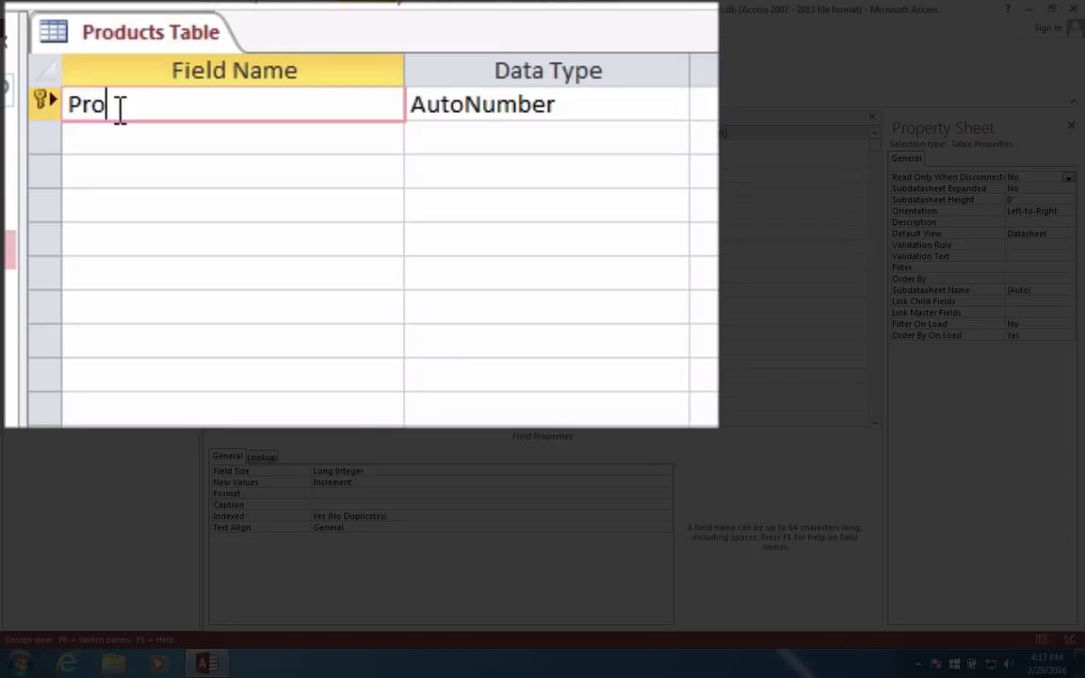
pyautogui.write('ductID')
pyautogui.press('Tab')
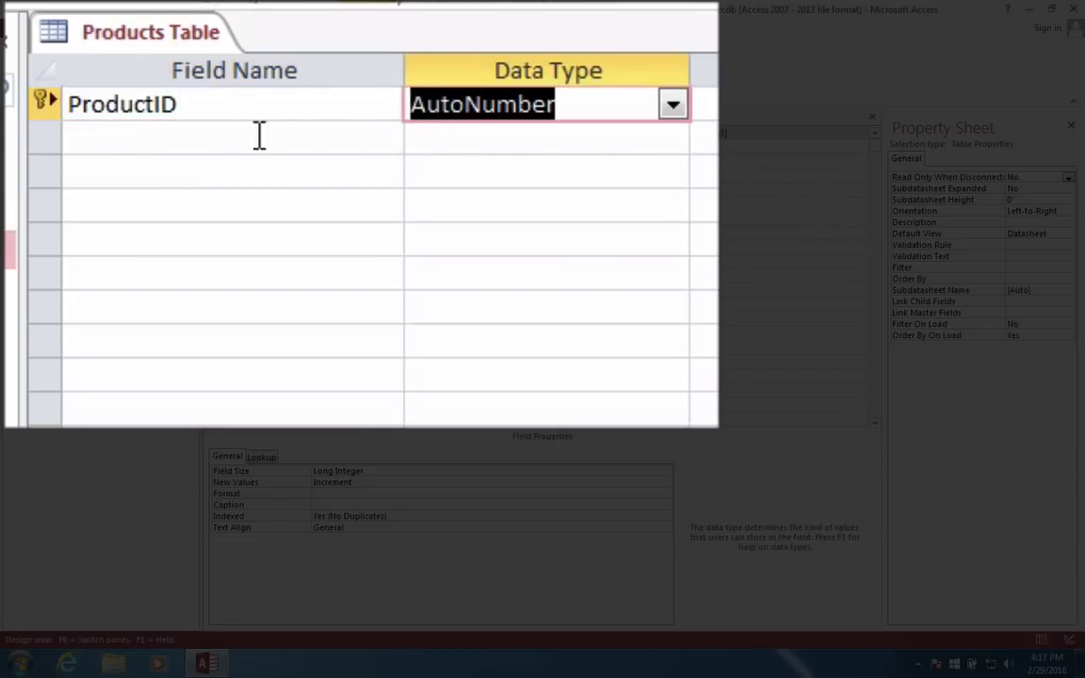
# Add the fields ProductName and VendorID below ProductID, both with the Short Text data type.
pyautogui.click(121, 137)
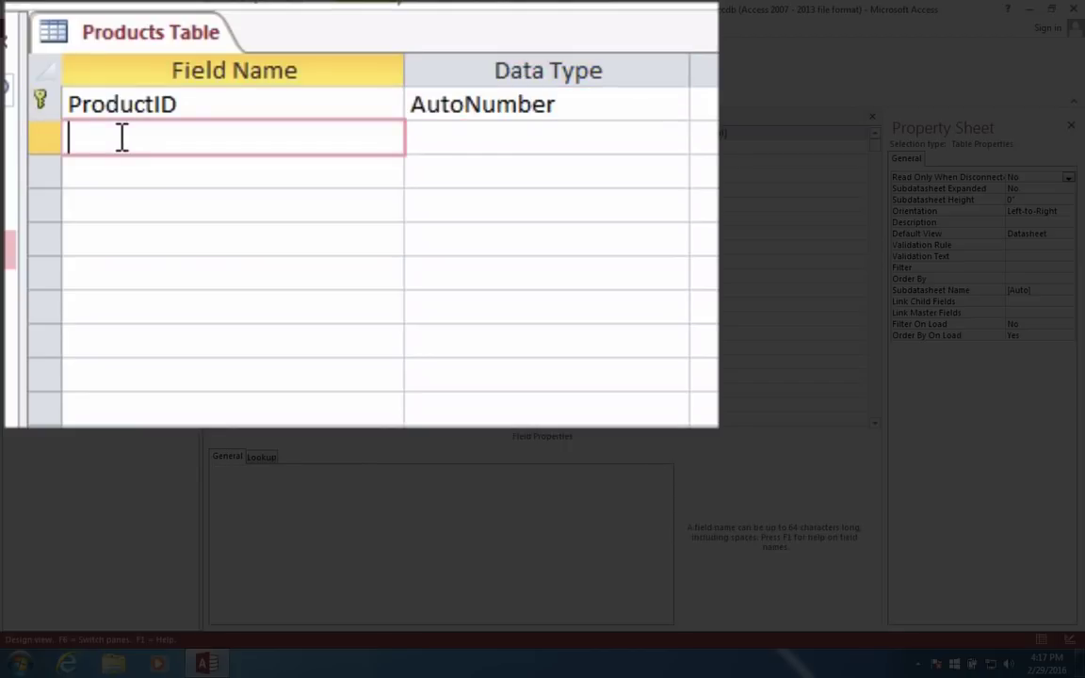
pyautogui.write('ProductName')
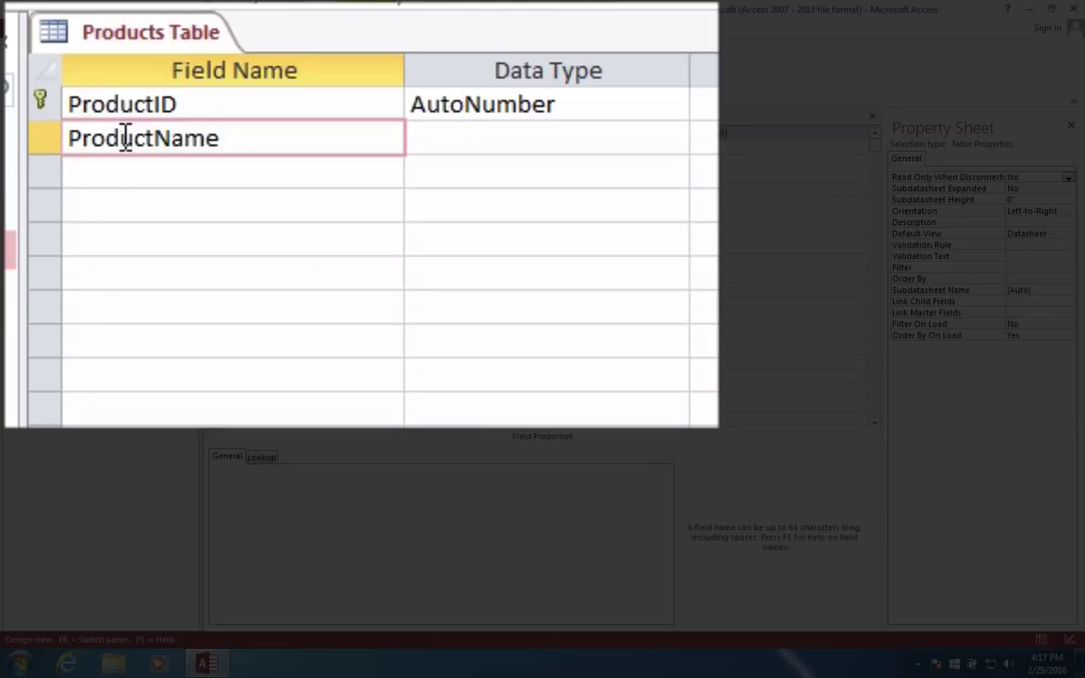
pyautogui.click(418, 149)
pyautogui.click(223, 174)
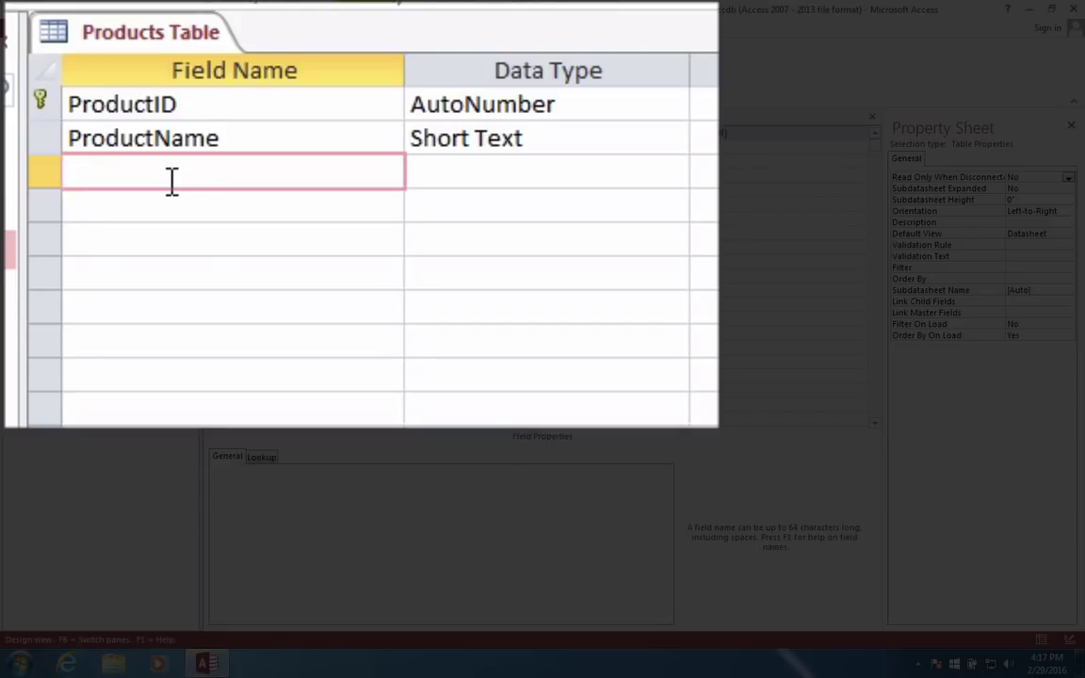
pyautogui.write('VendorID')
pyautogui.press('Tab')
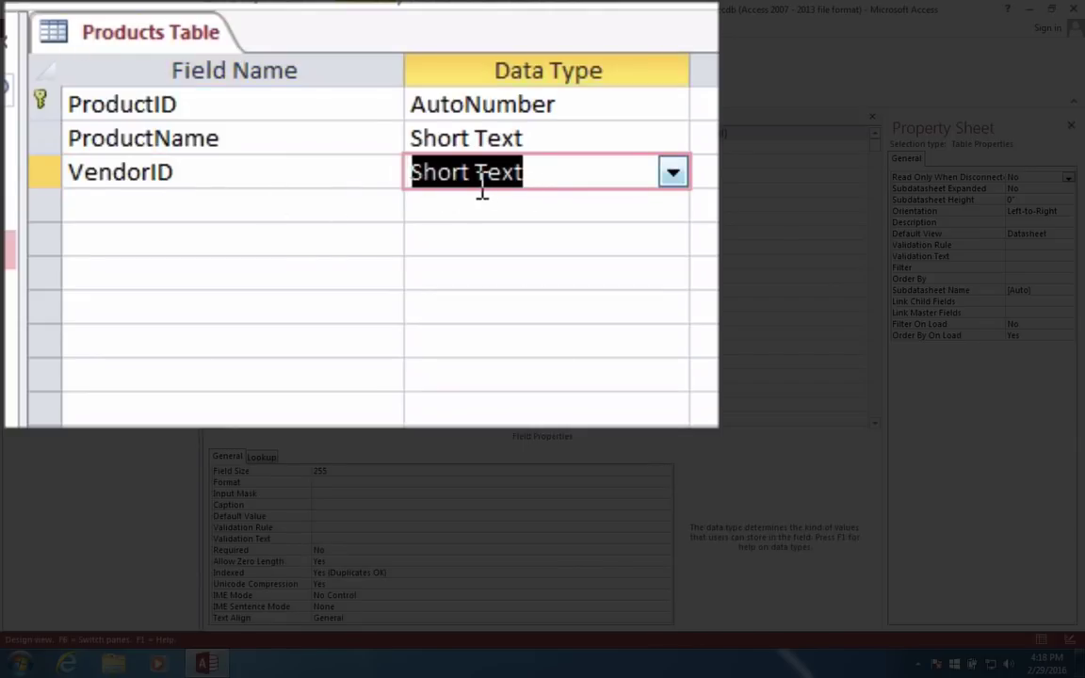
# Add the fields WholesalePrice and RetailPrice below VendorID, both with the Short Text data type.
pyautogui.click(136, 203)
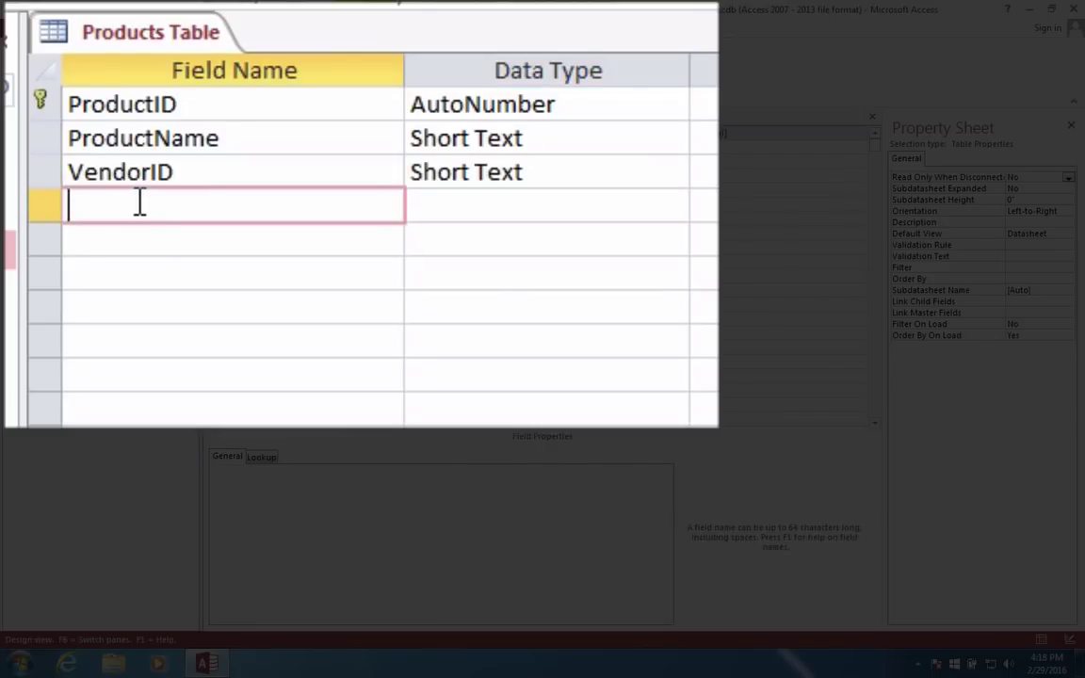
pyautogui.write('Whole')
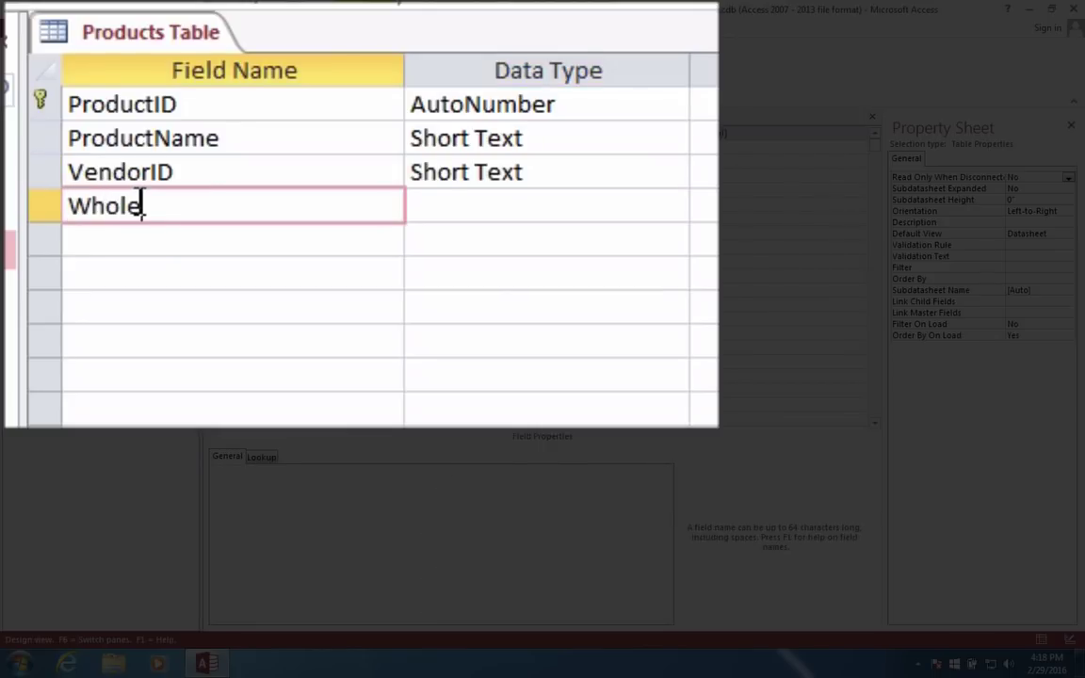
pyautogui.write('salePrice')
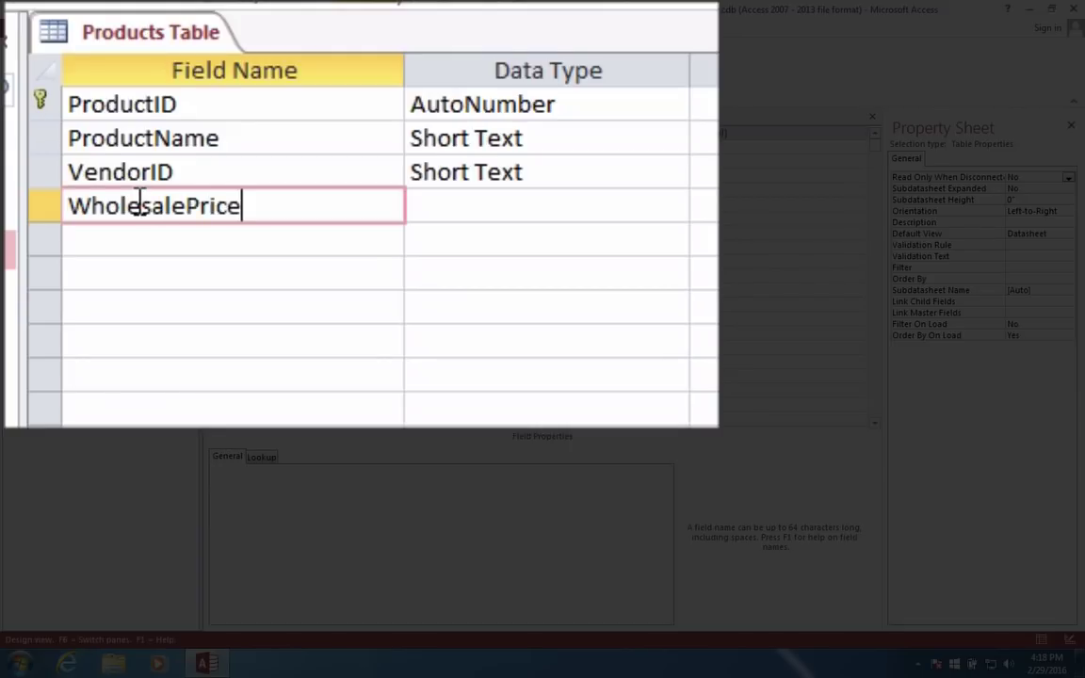
pyautogui.press('Tab')
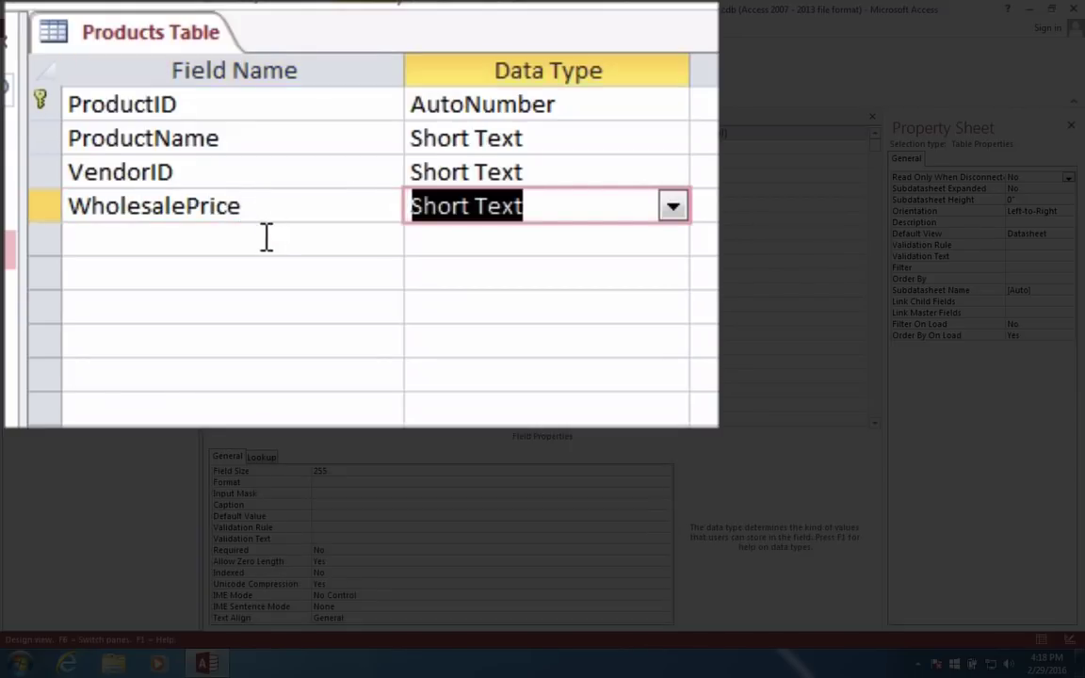
pyautogui.click(165, 243)
pyautogui.write('R')
pyautogui.press('BackSpace')
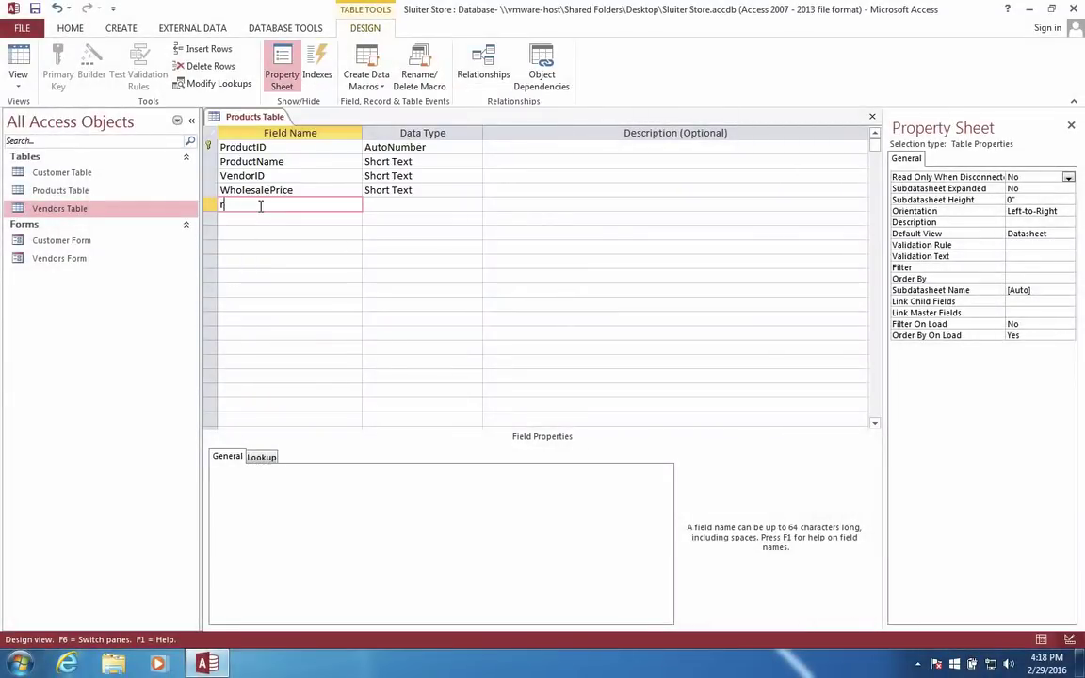
pyautogui.write('RetailPrice')
pyautogui.press('Tab')
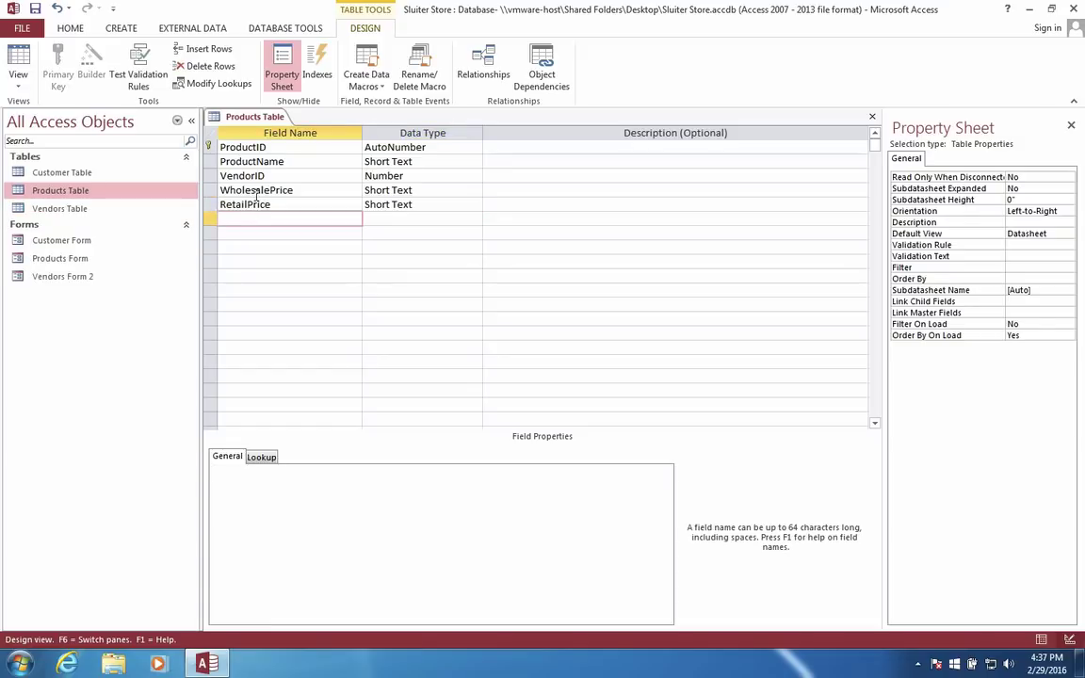
# Set the data type of the WholesalePrice and RetailPrice fields to Currency.
pyautogui.click(256, 191)
pyautogui.click(253, 204)
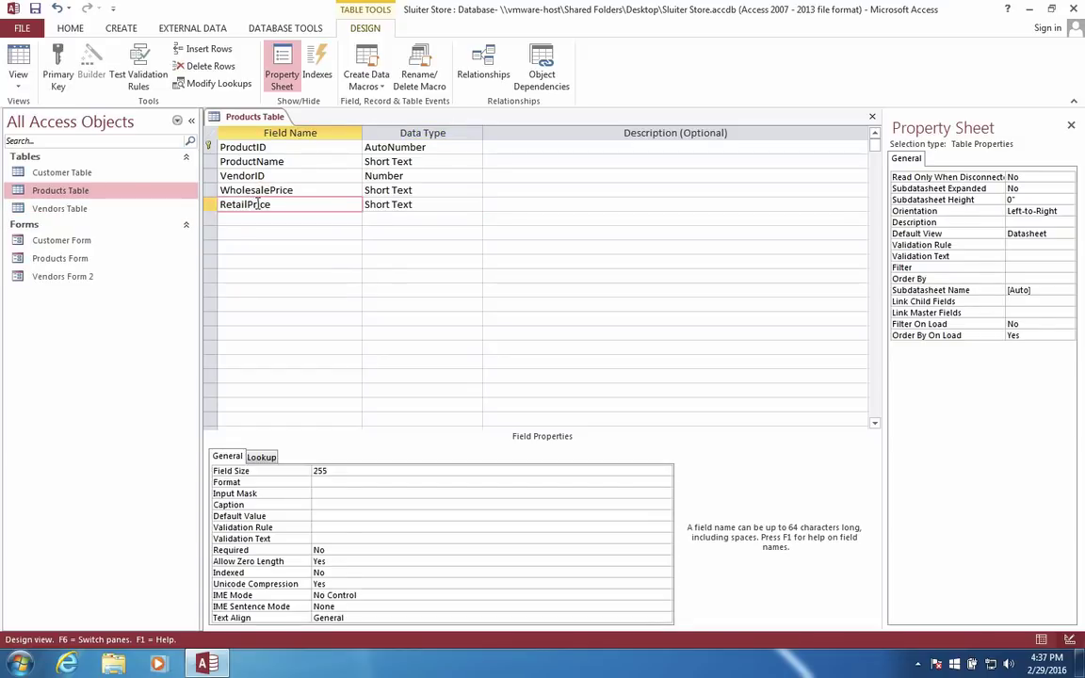
pyautogui.click(394, 192)
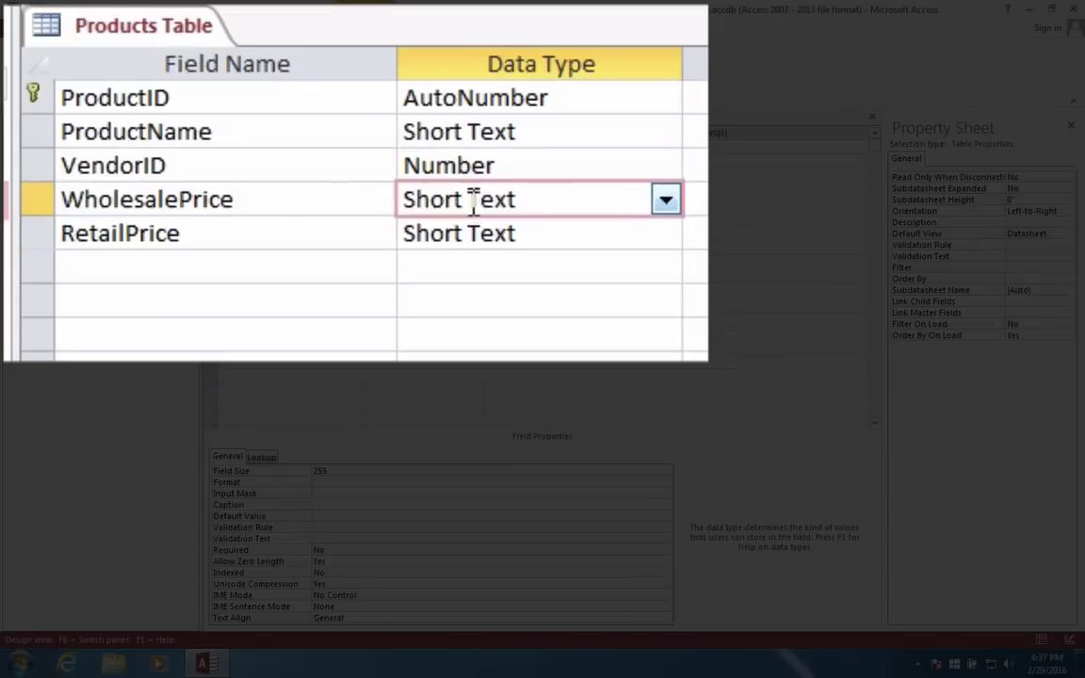
pyautogui.click(666, 200)
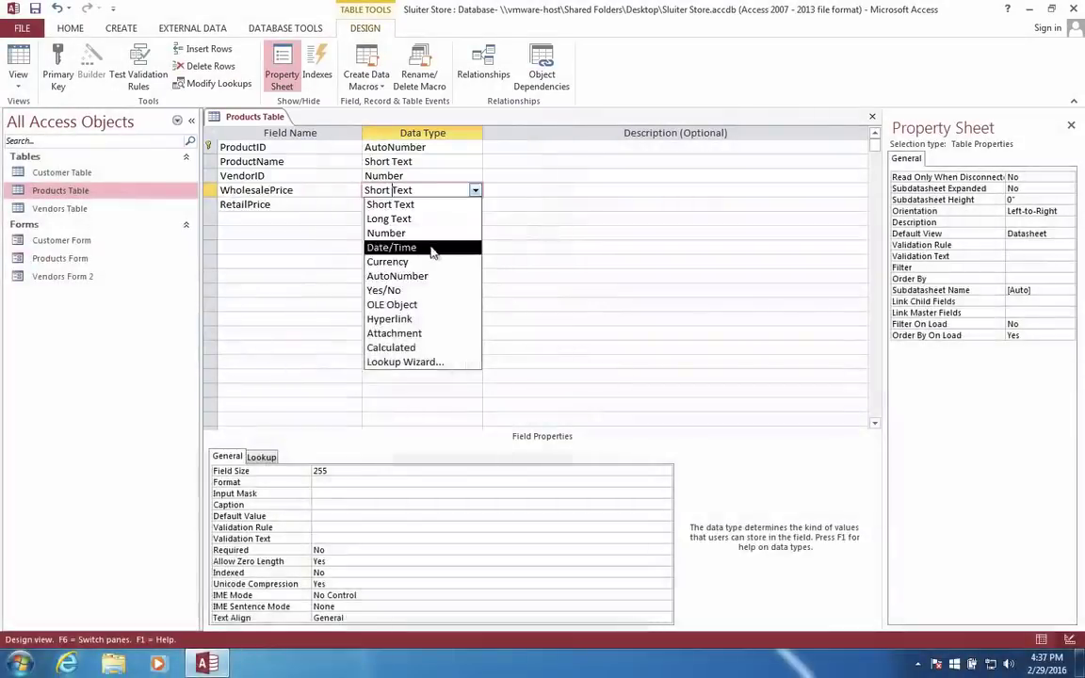
pyautogui.click(422, 263)
pyautogui.click(431, 204)
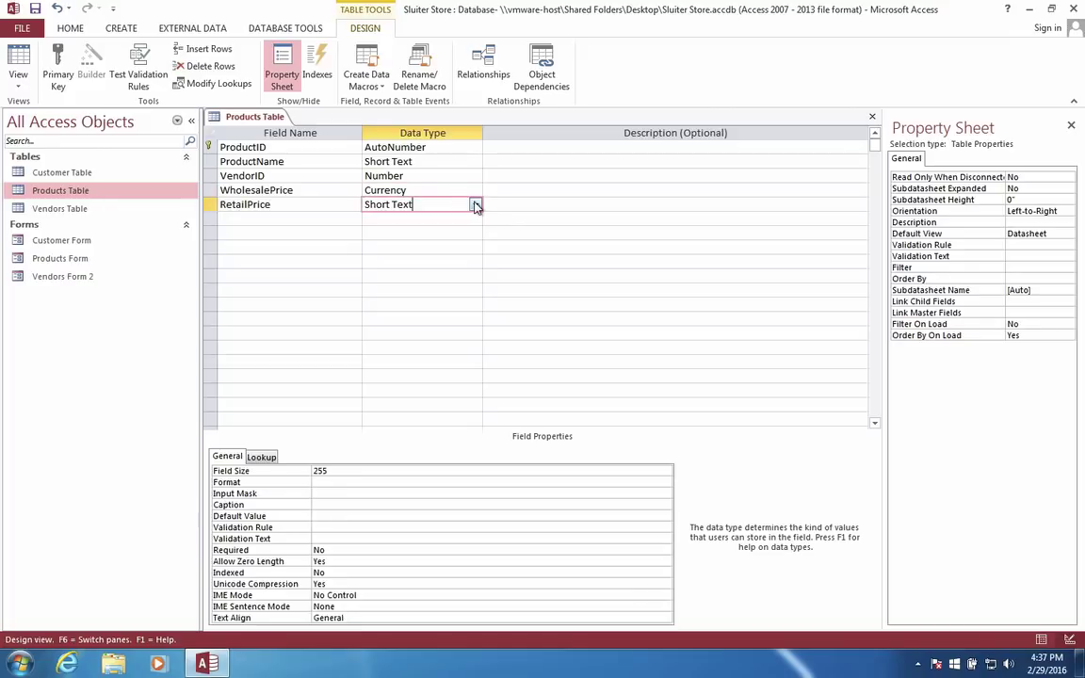
pyautogui.click(476, 204)
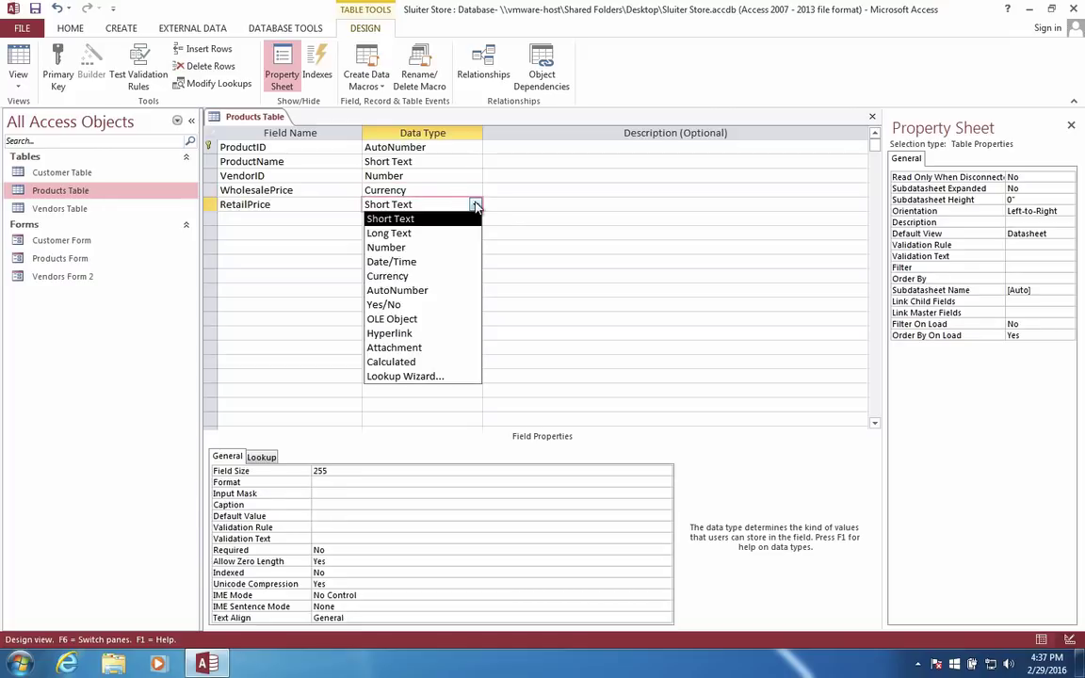
pyautogui.click(416, 276)
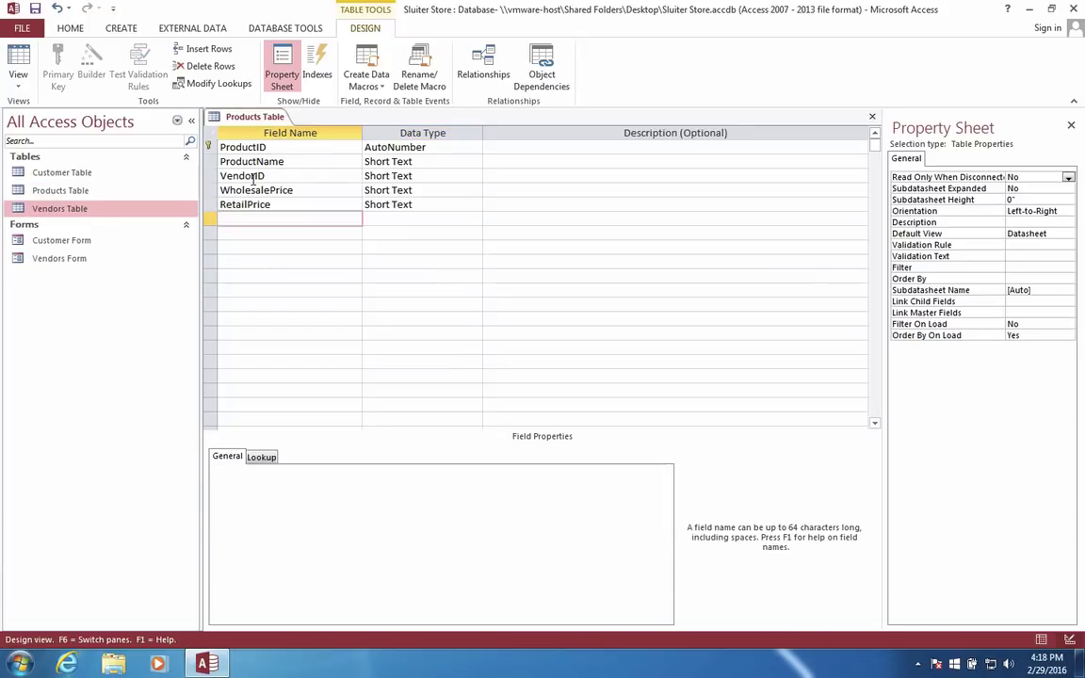
# Start the Lookup Wizard for the VendorID field, getting values from another table, and choose Vendors Table as the source.
pyautogui.click(251, 176)
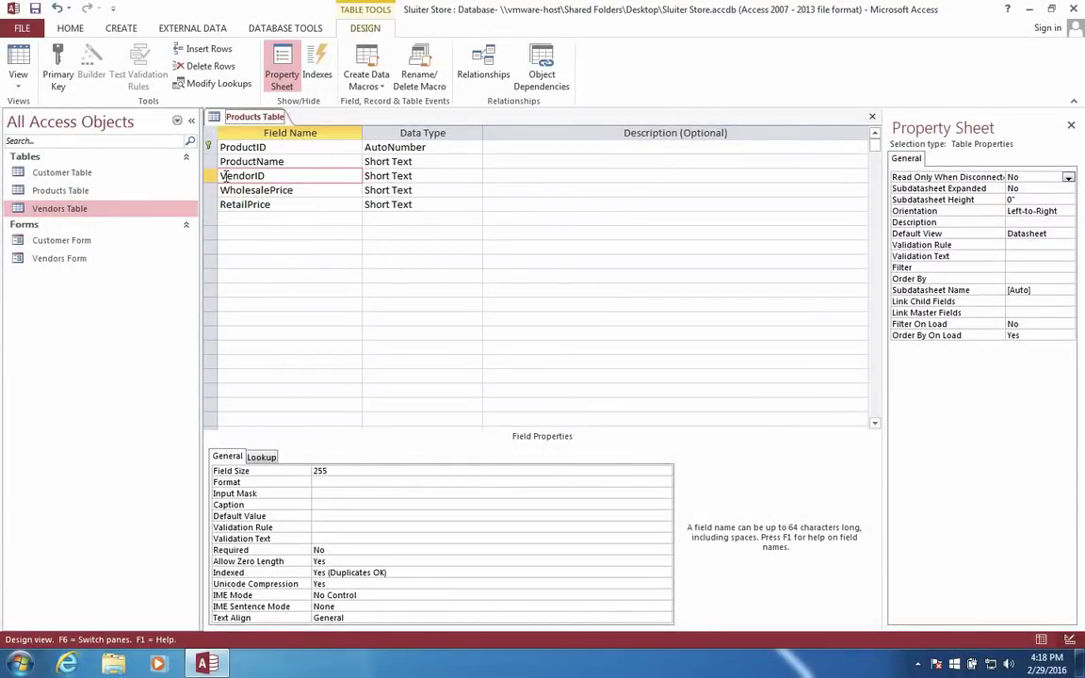
pyautogui.moveTo(226, 176); pyautogui.dragTo(265, 176)
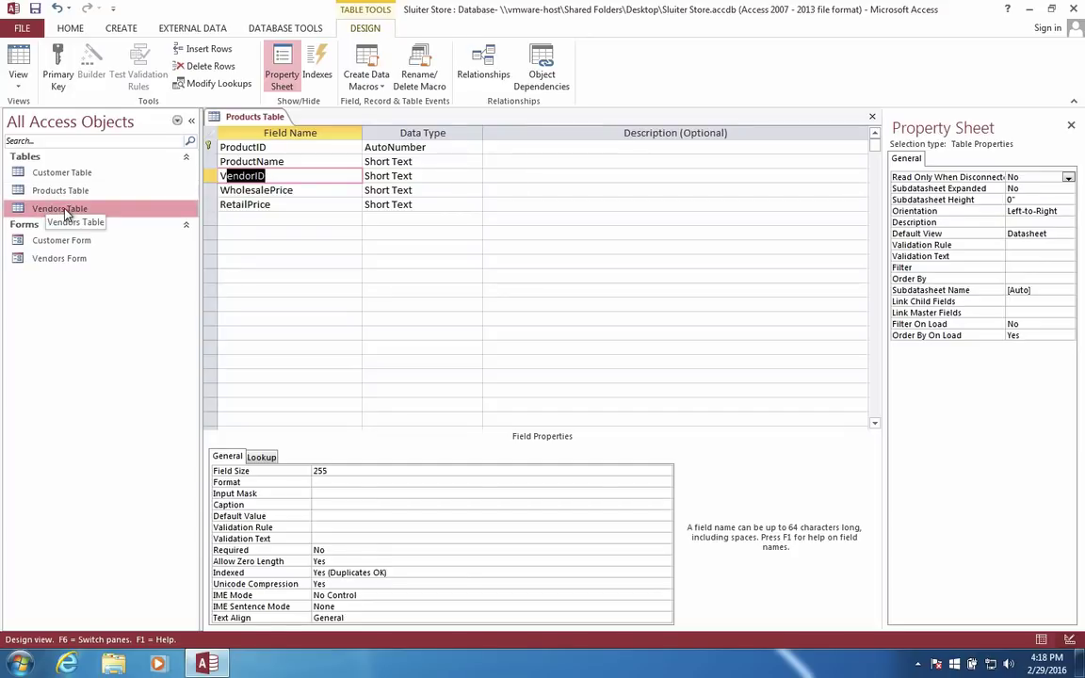
pyautogui.click(373, 177)
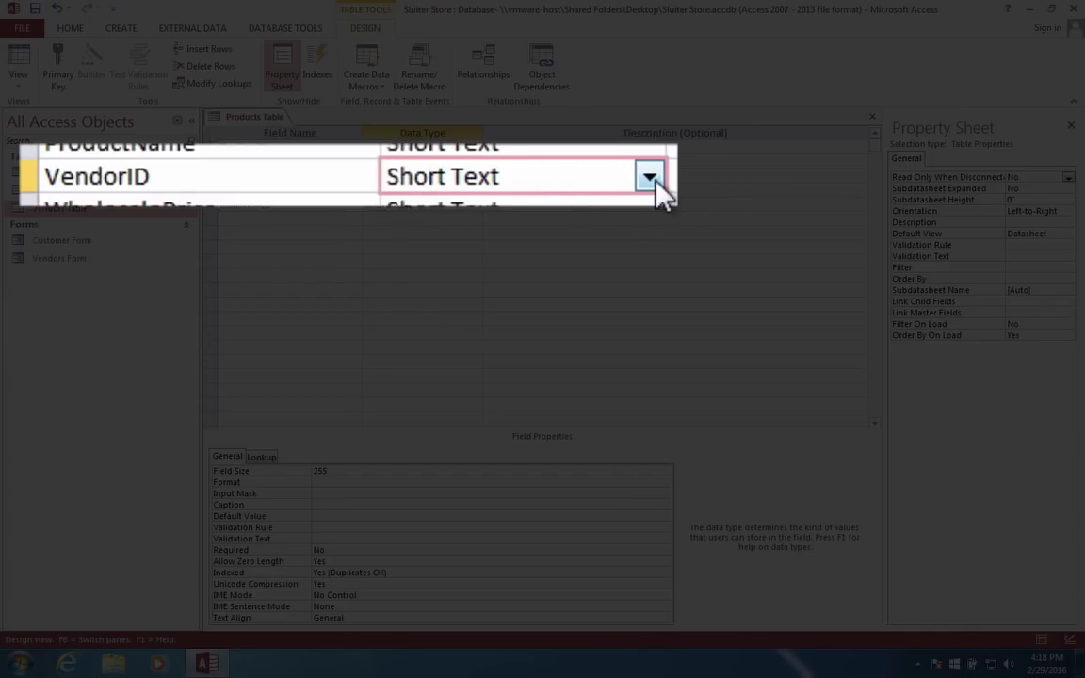
pyautogui.click(651, 178)
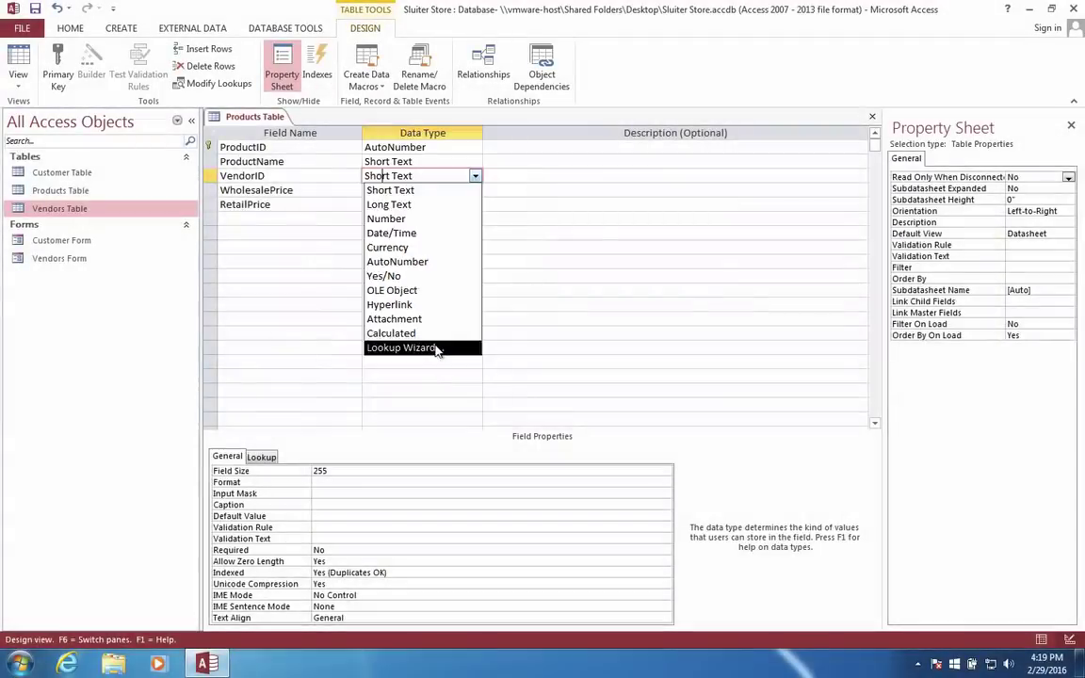
pyautogui.click(436, 348)
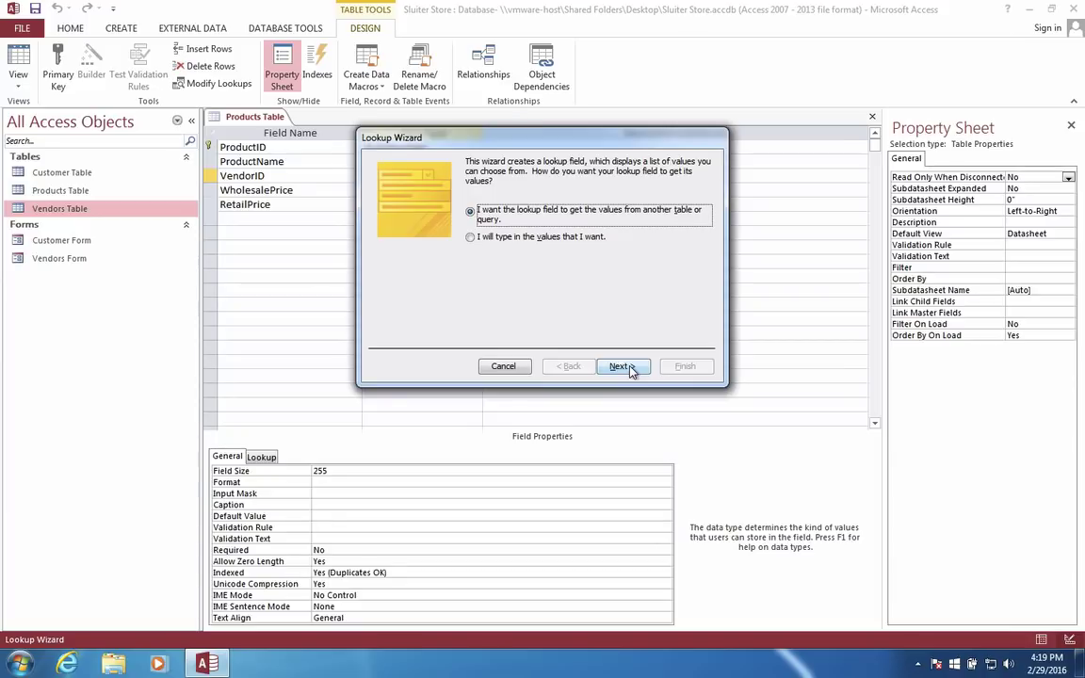
pyautogui.click(622, 368)
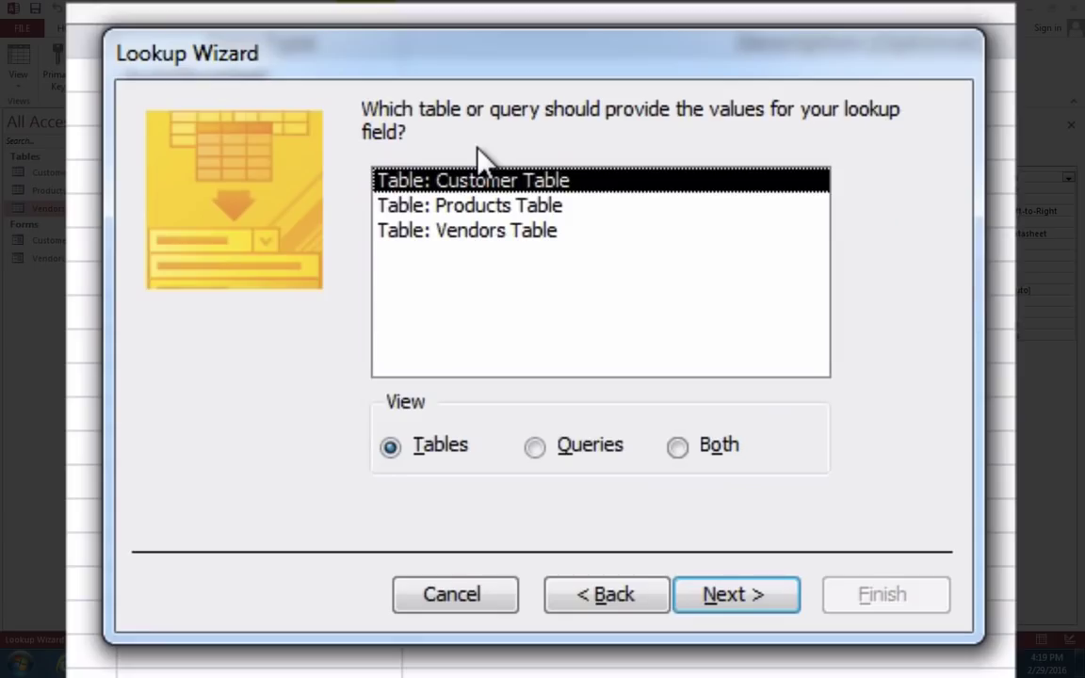
pyautogui.click(450, 233)
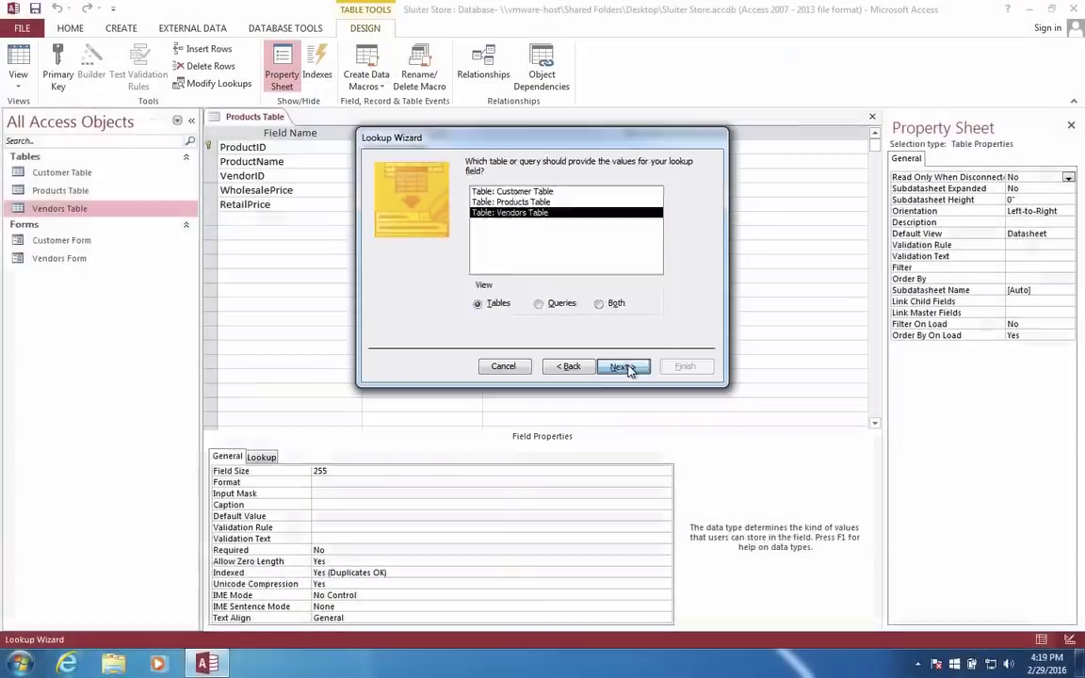
pyautogui.click(750, 593)
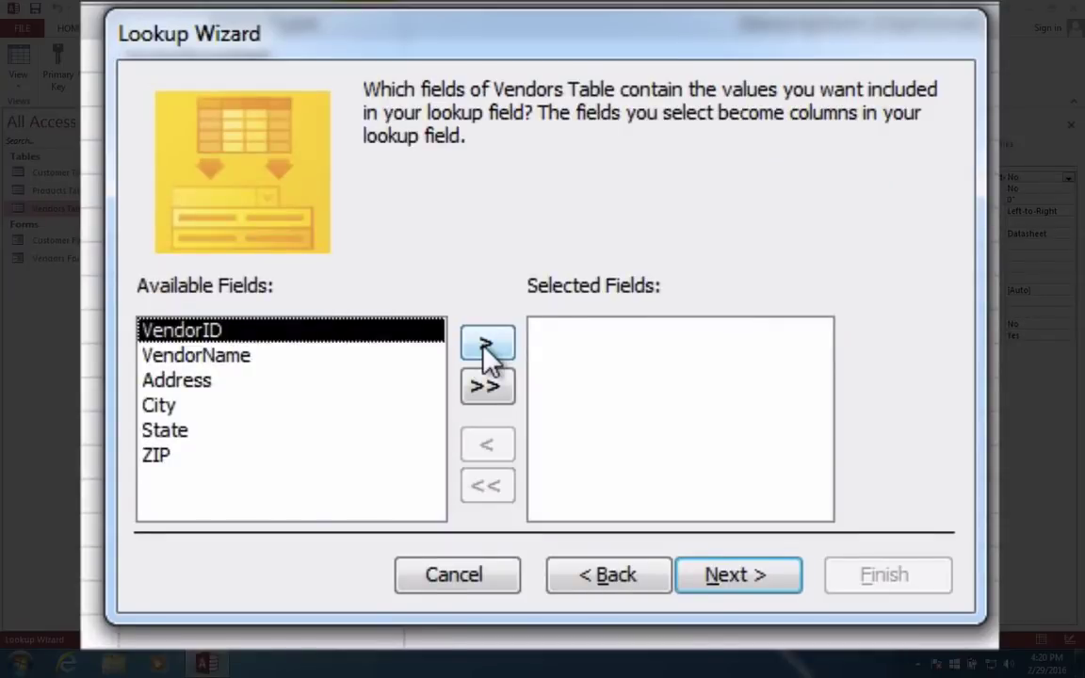
# Include the VendorID and VendorName fields of Vendors Table as columns in the lookup field.
pyautogui.click(517, 273)
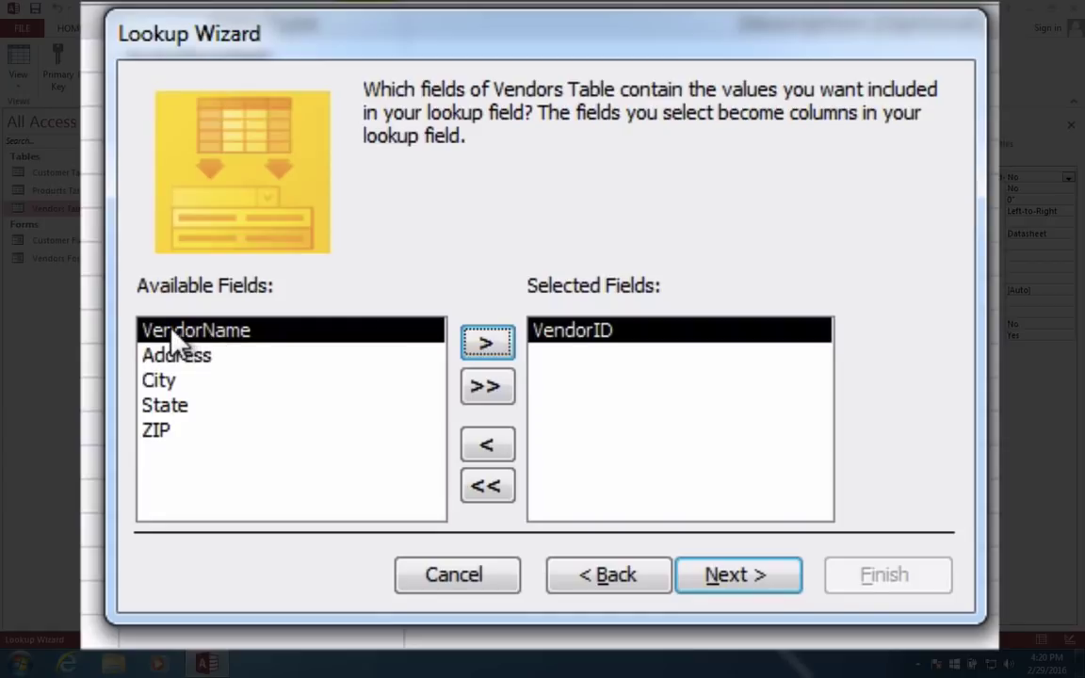
pyautogui.click(473, 354)
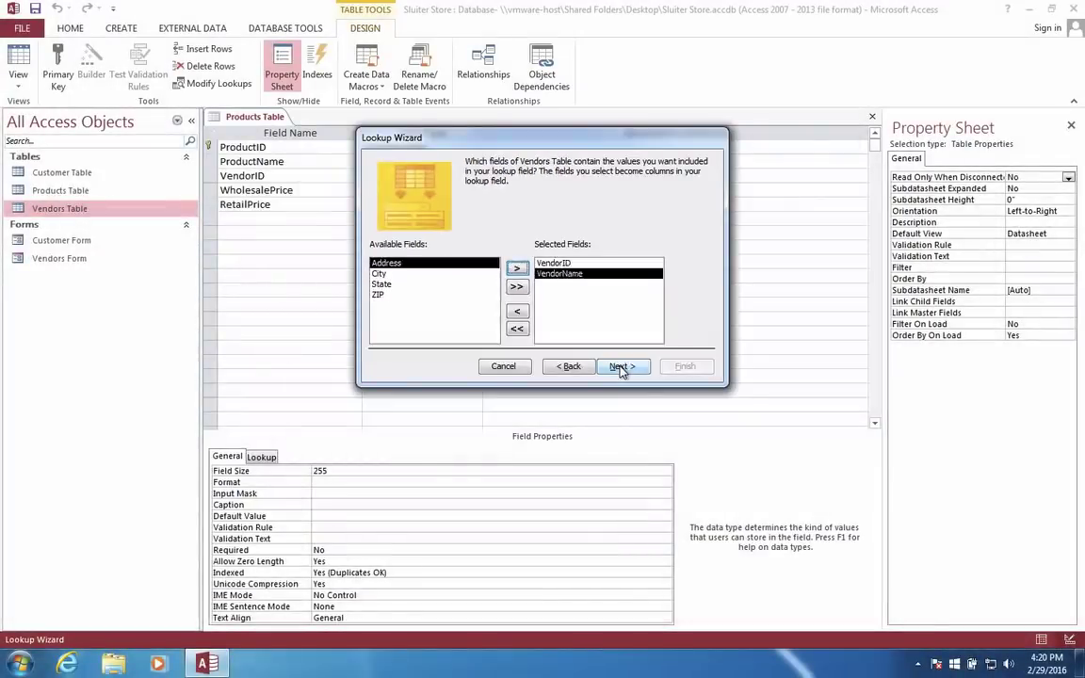
pyautogui.click(676, 441)
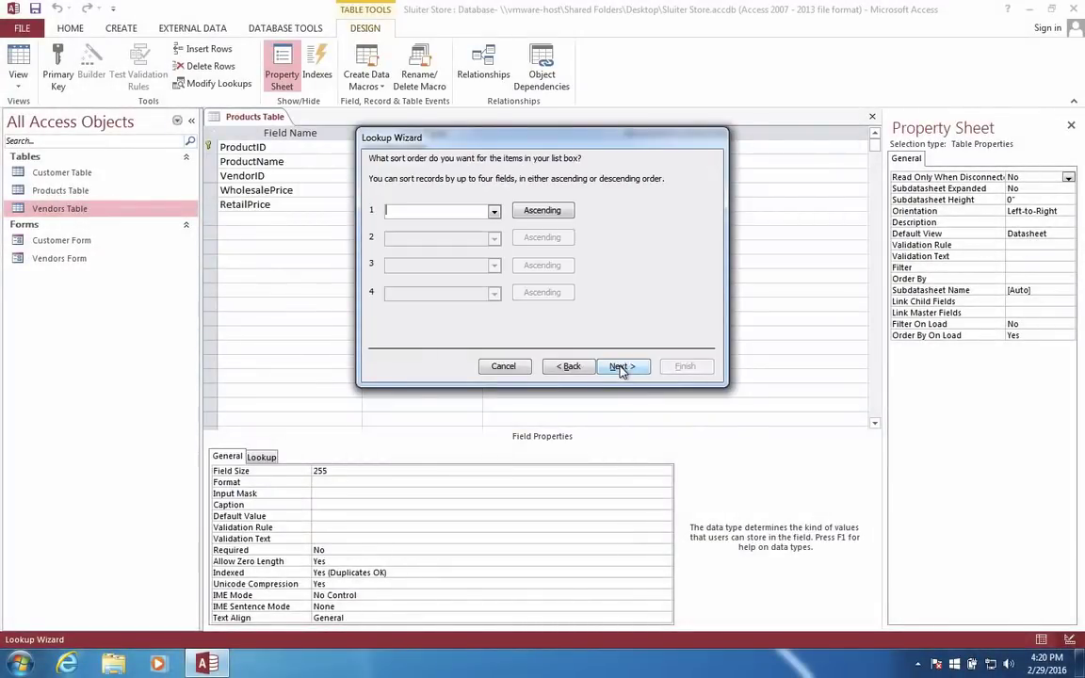
# Sort the lookup list by VendorName in ascending order.
pyautogui.click(494, 213)
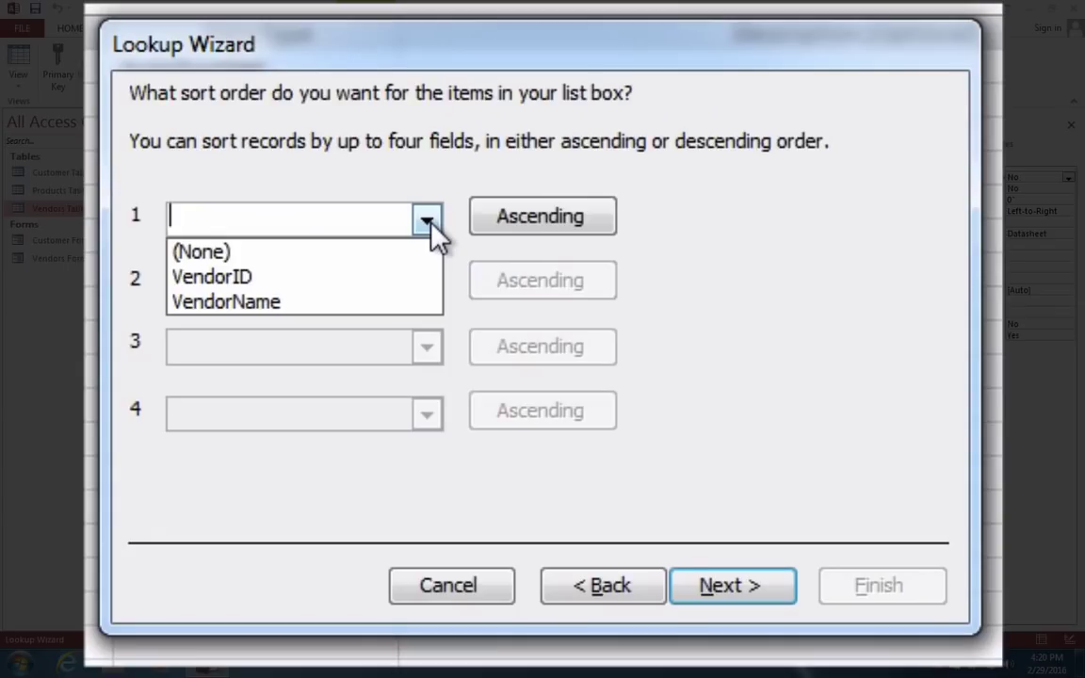
pyautogui.click(264, 301)
pyautogui.press('Return')
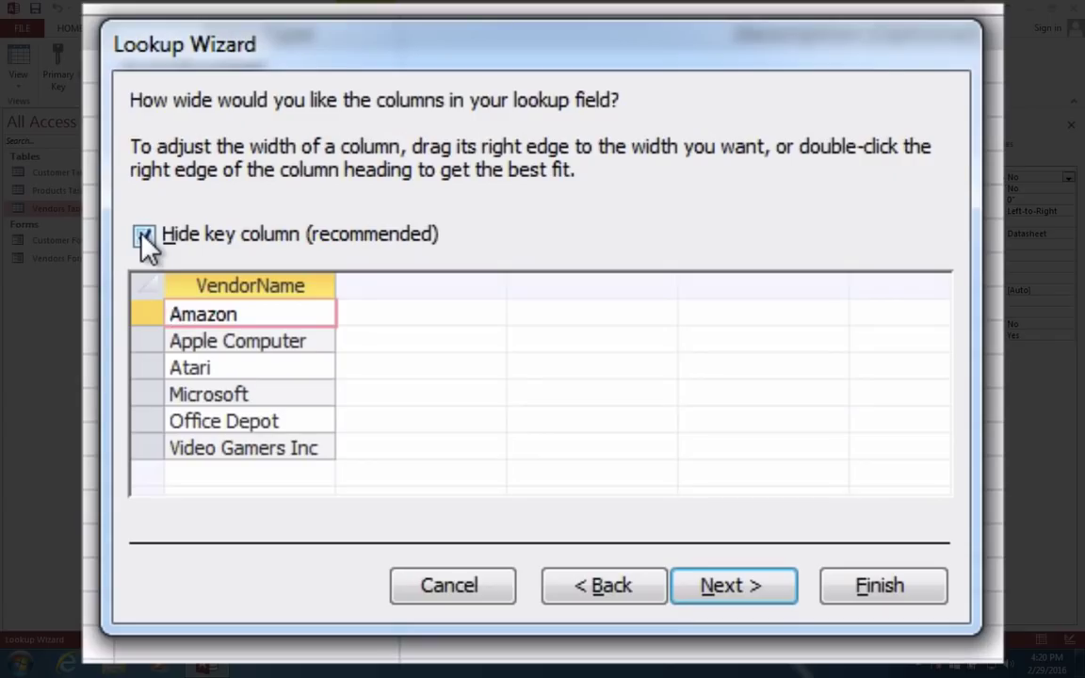
# Show the key column in the lookup field and narrow the VendorID column to about half its width.
pyautogui.click(375, 220)
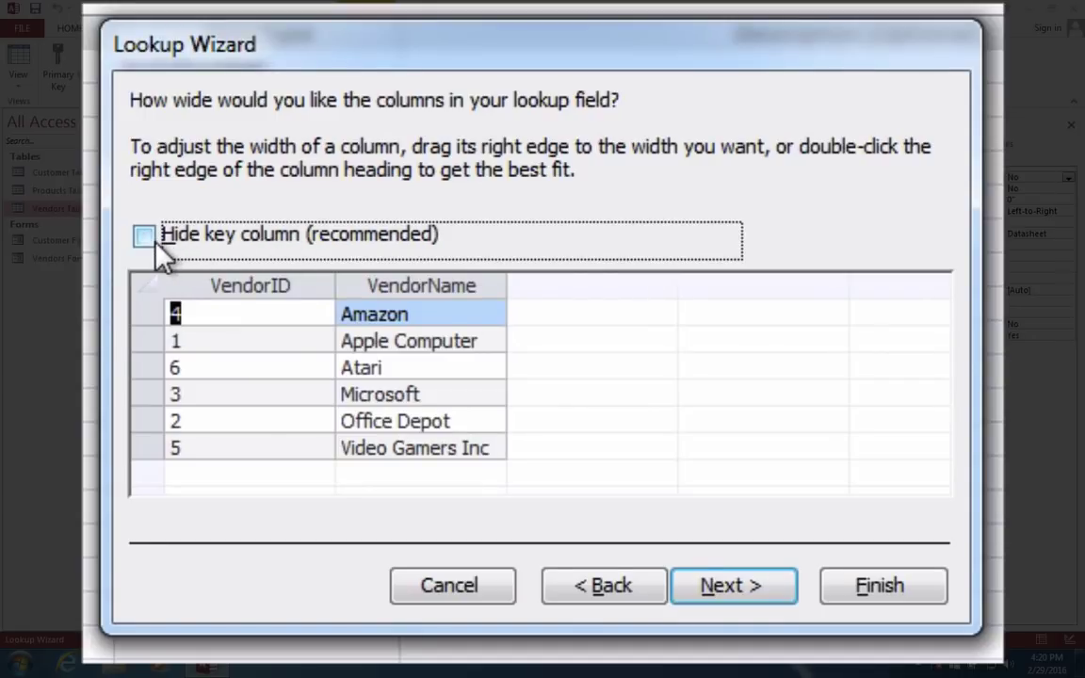
pyautogui.click(145, 235)
pyautogui.click(143, 236)
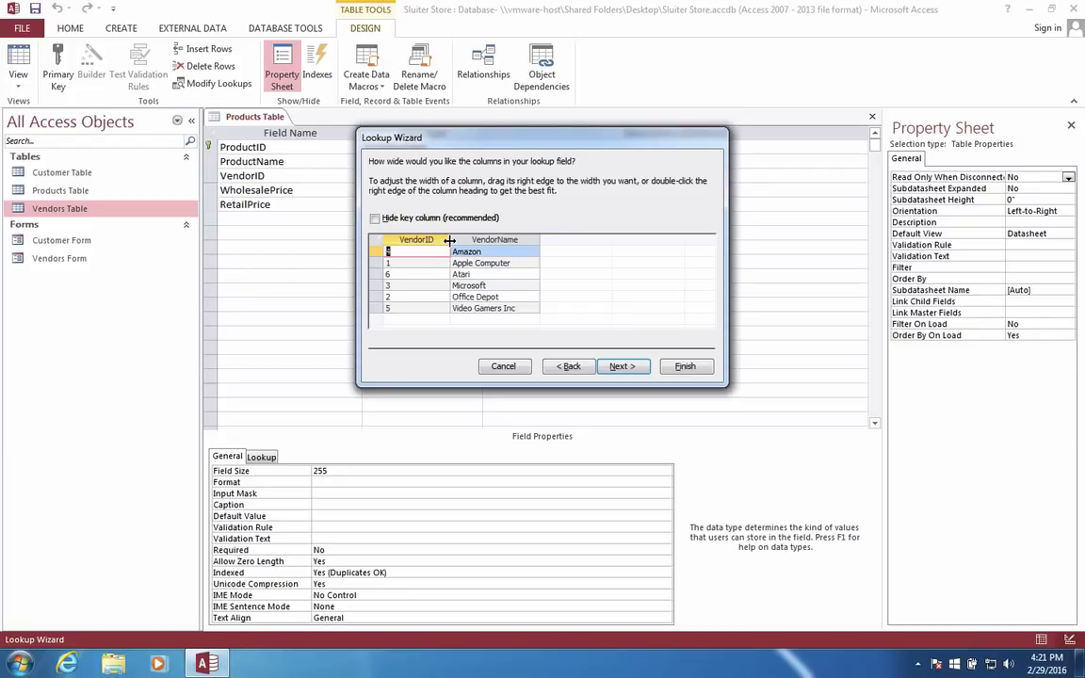
pyautogui.moveTo(449, 240); pyautogui.dragTo(412, 241)
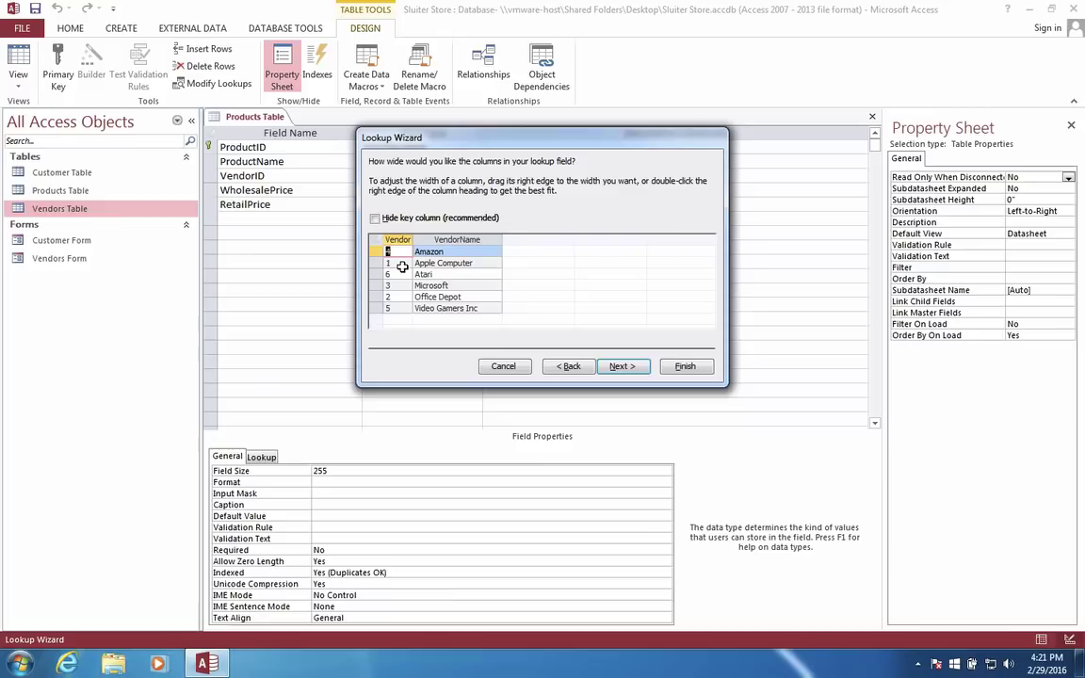
pyautogui.click(609, 370)
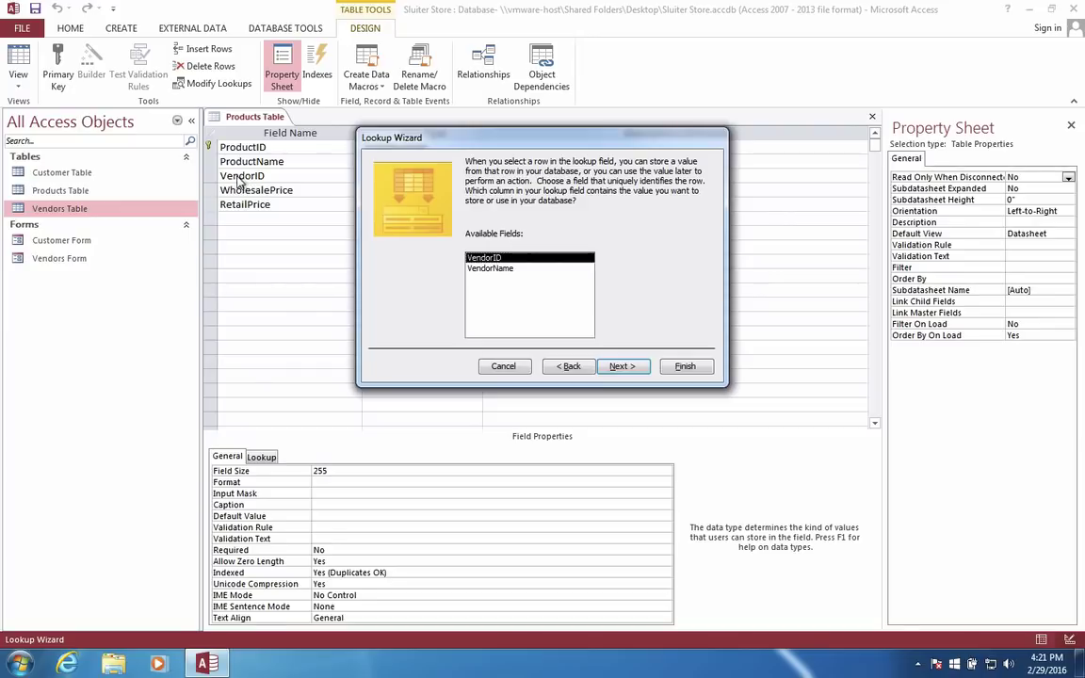
# Store the VendorID value, enable data integrity with Restrict Delete, and finish the lookup, saving the table.
pyautogui.moveTo(412, 146); pyautogui.dragTo(409, 239)
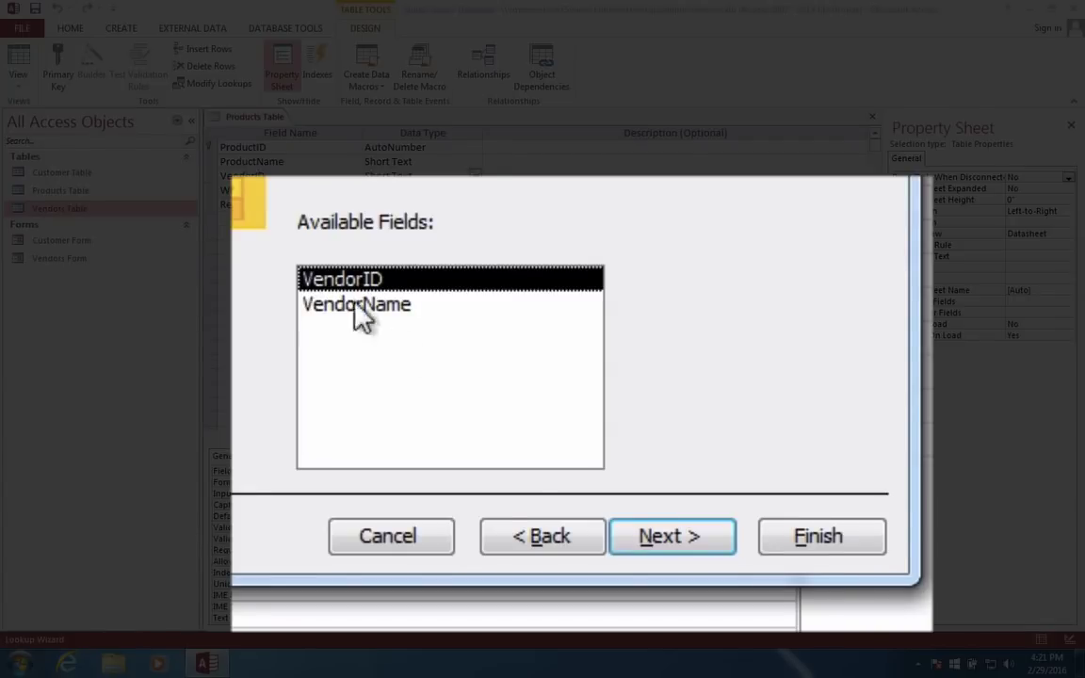
pyautogui.click(666, 537)
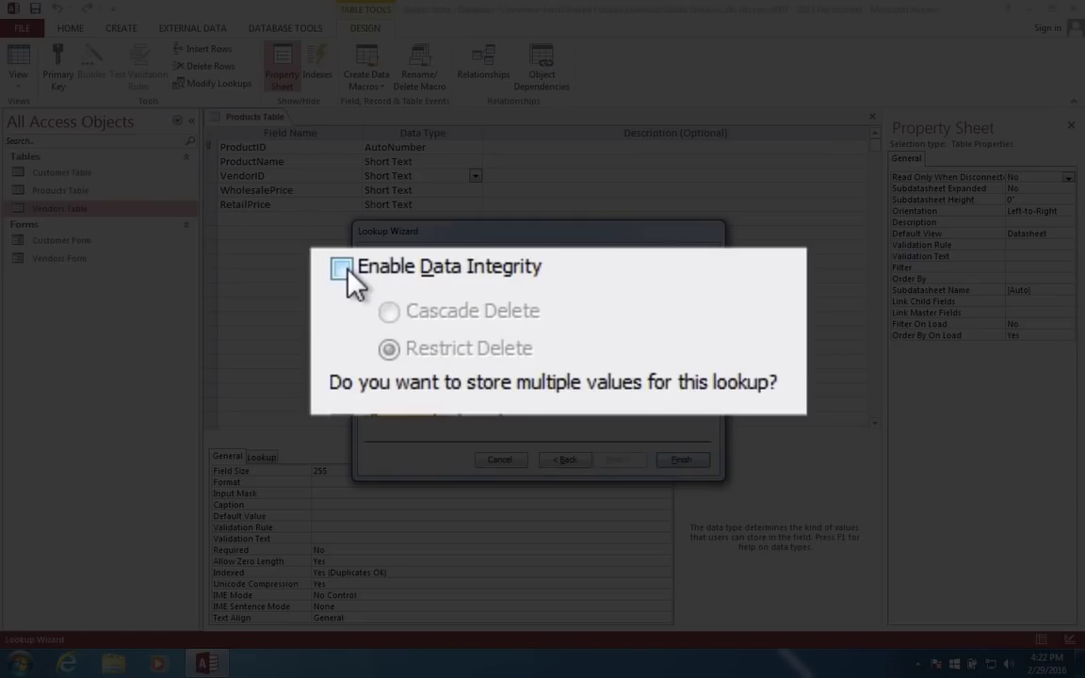
pyautogui.click(343, 269)
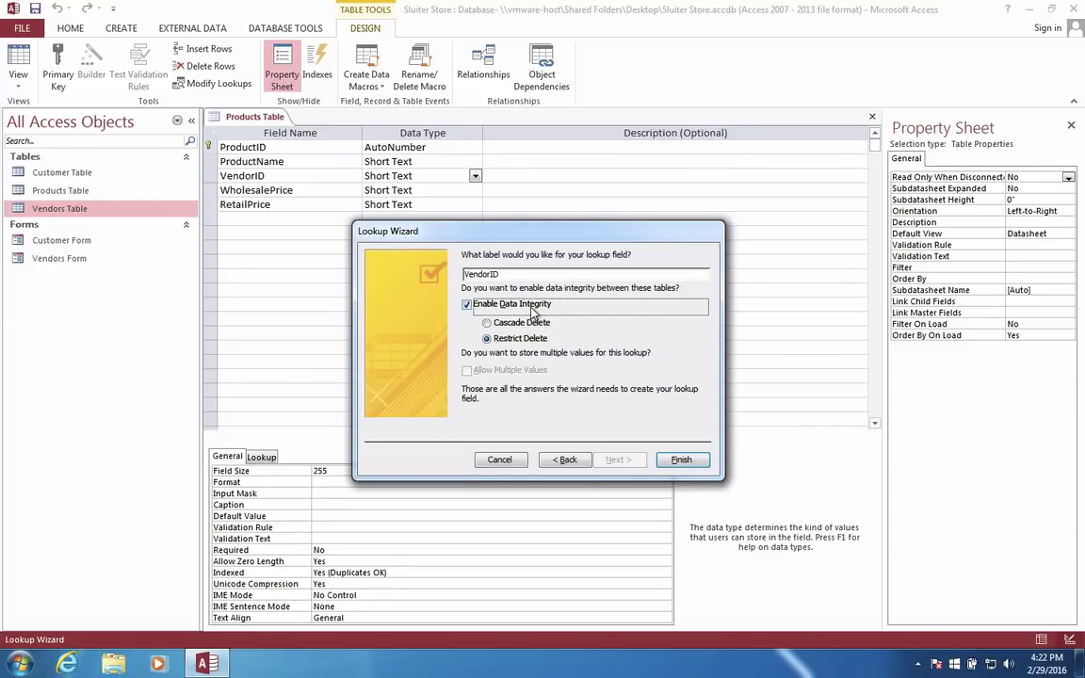
pyautogui.click(697, 468)
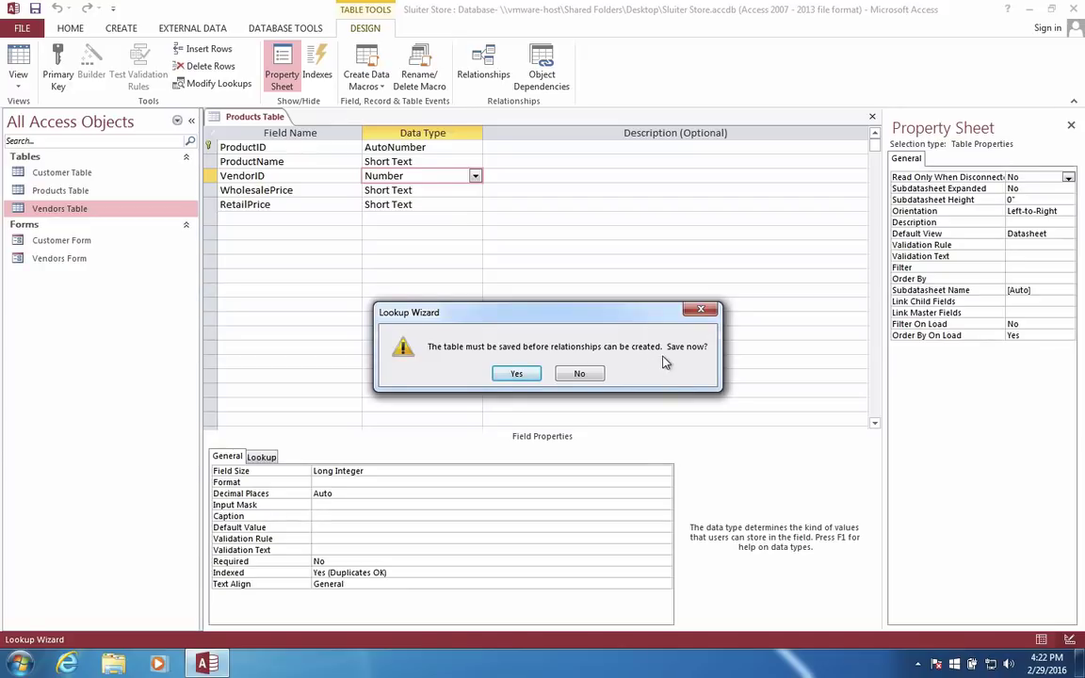
pyautogui.click(510, 374)
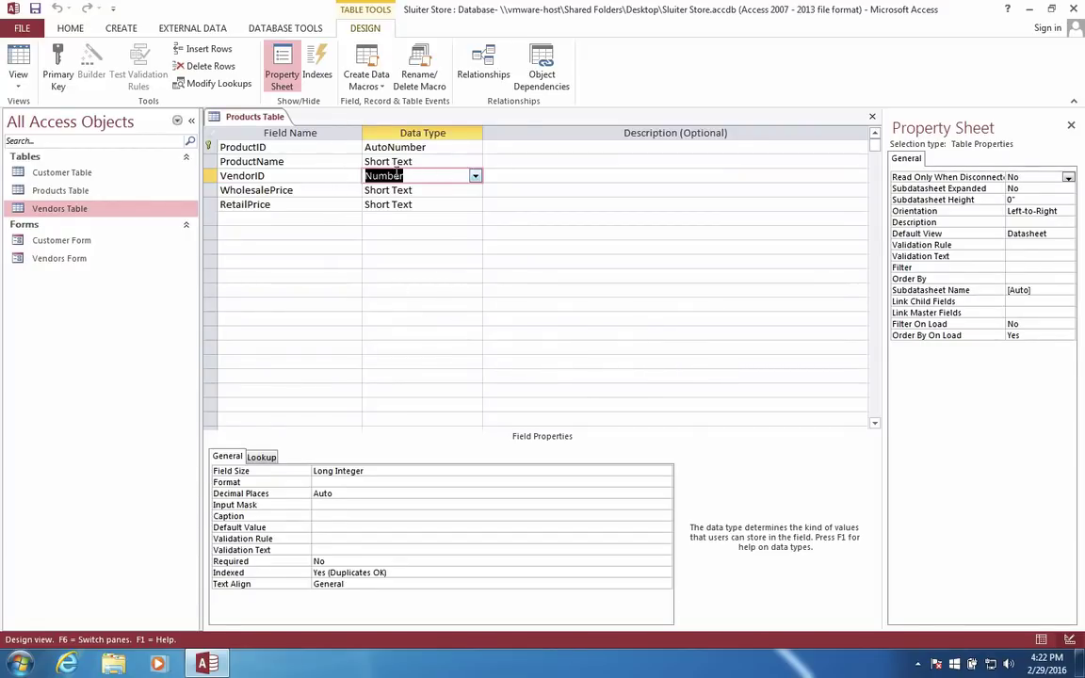
# Close the Products Table design and open the database's relationships diagram.
pyautogui.rightClick(242, 122)
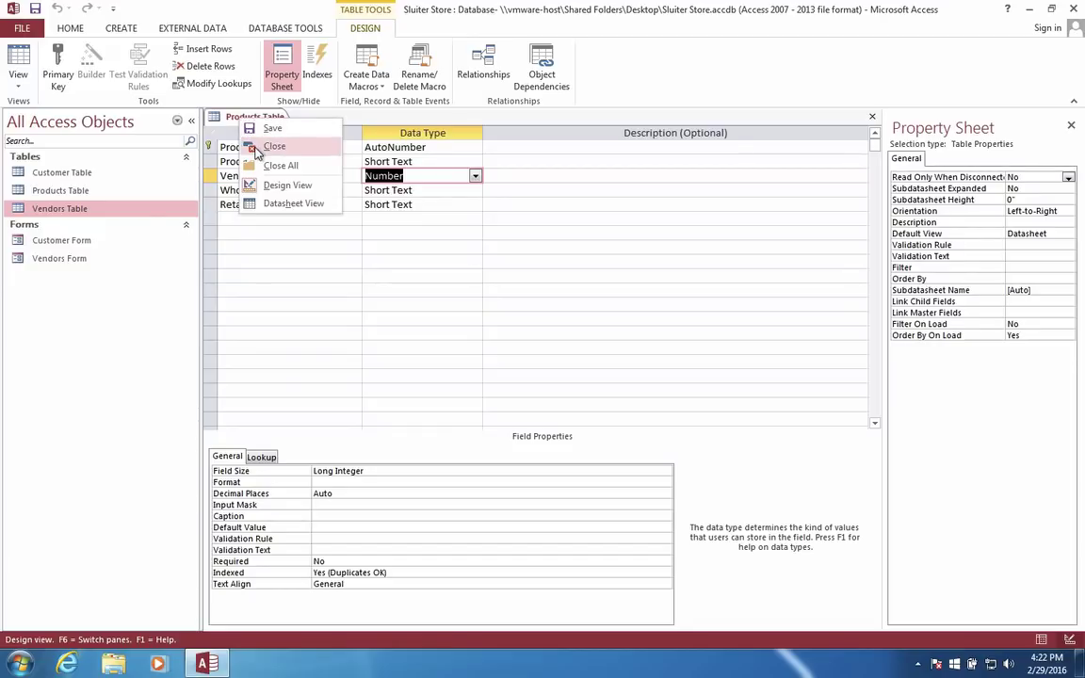
pyautogui.click(257, 150)
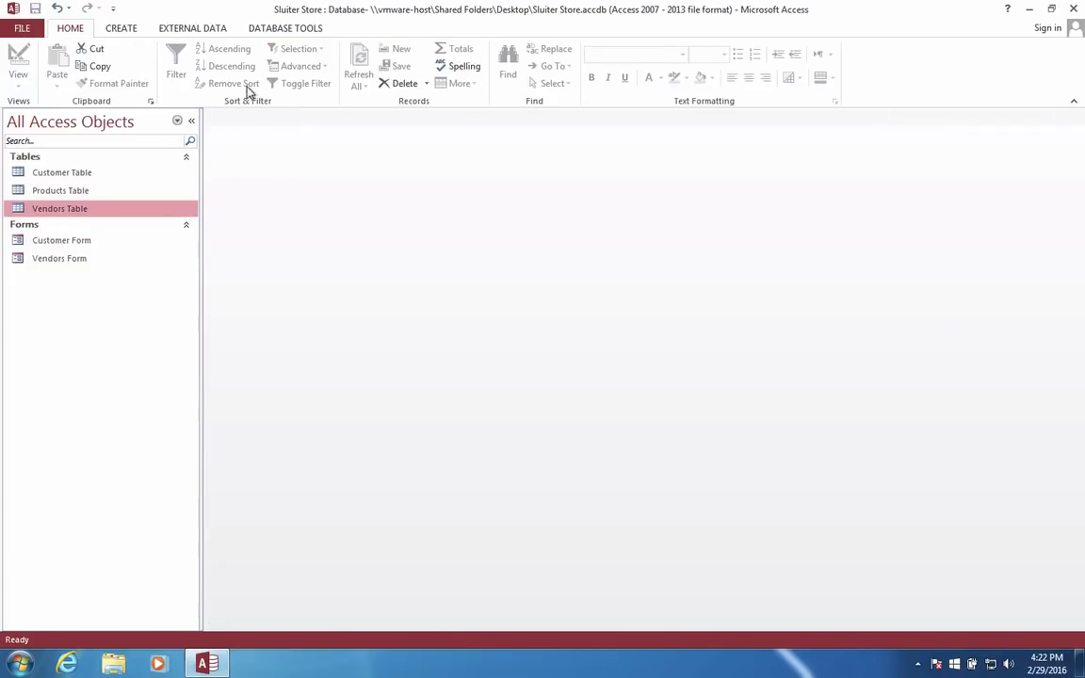
pyautogui.click(272, 28)
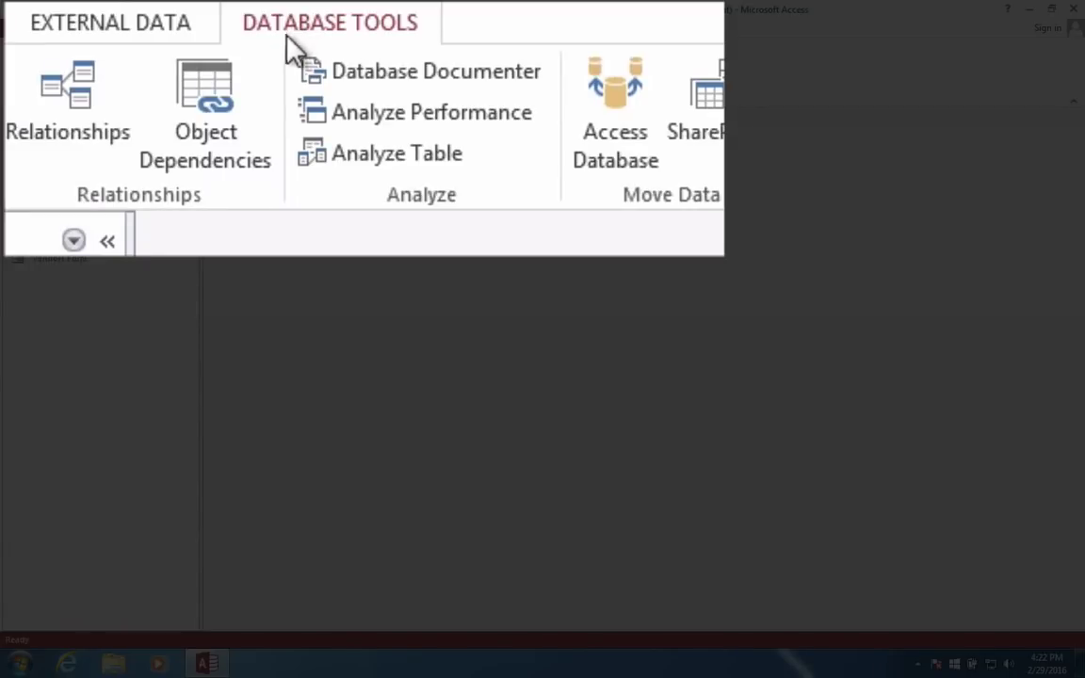
pyautogui.click(39, 139)
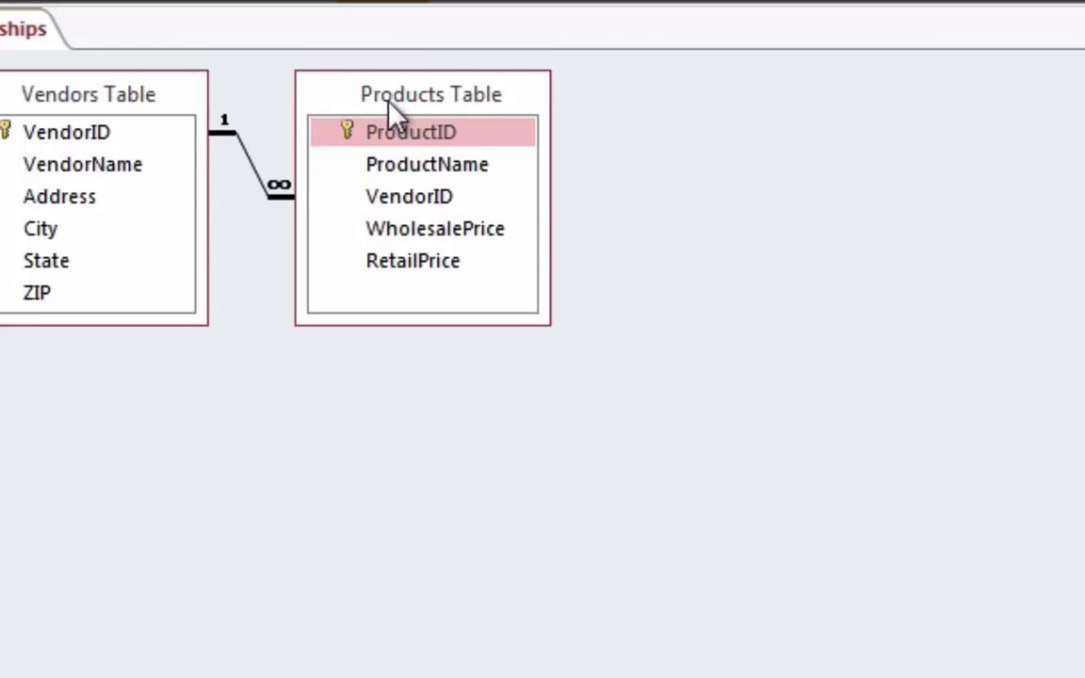
# Rearrange the table boxes in the relationships diagram, placing Products Table to the right of and slightly below Vendors Table.
pyautogui.moveTo(434, 152); pyautogui.dragTo(541, 179)
pyautogui.moveTo(667, 171); pyautogui.dragTo(707, 189)
pyautogui.moveTo(65, 97); pyautogui.dragTo(185, 142)
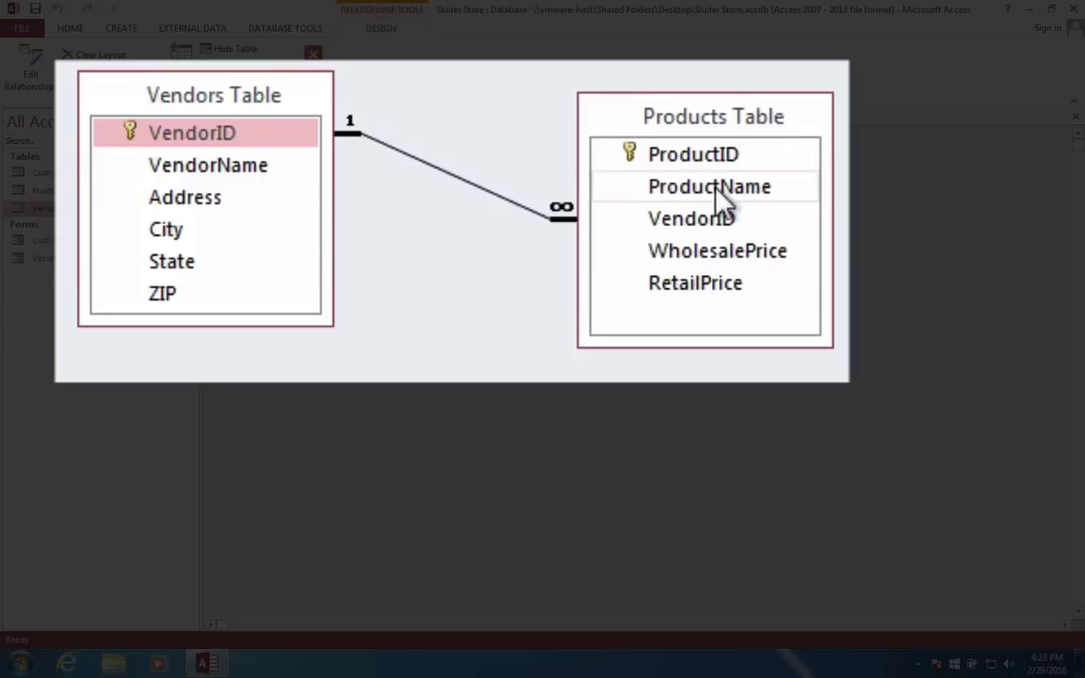
pyautogui.moveTo(693, 123); pyautogui.dragTo(649, 202)
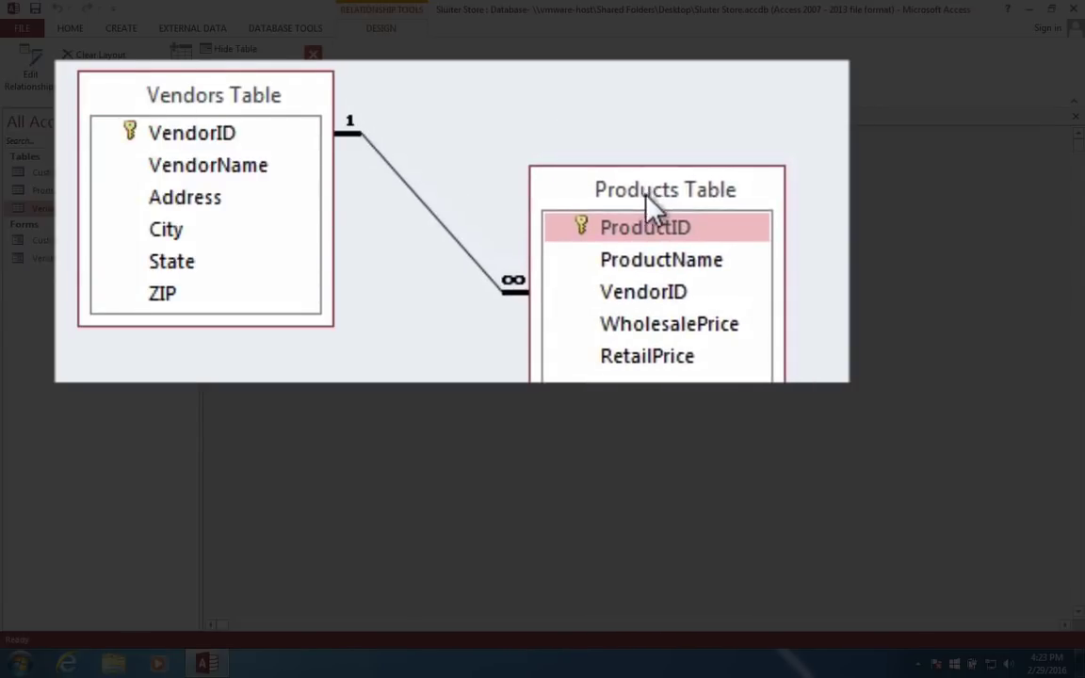
# Examine the VendorID fields linking Vendors Table and Products Table, and close the relationships diagram with its layout saved.
pyautogui.click(616, 291)
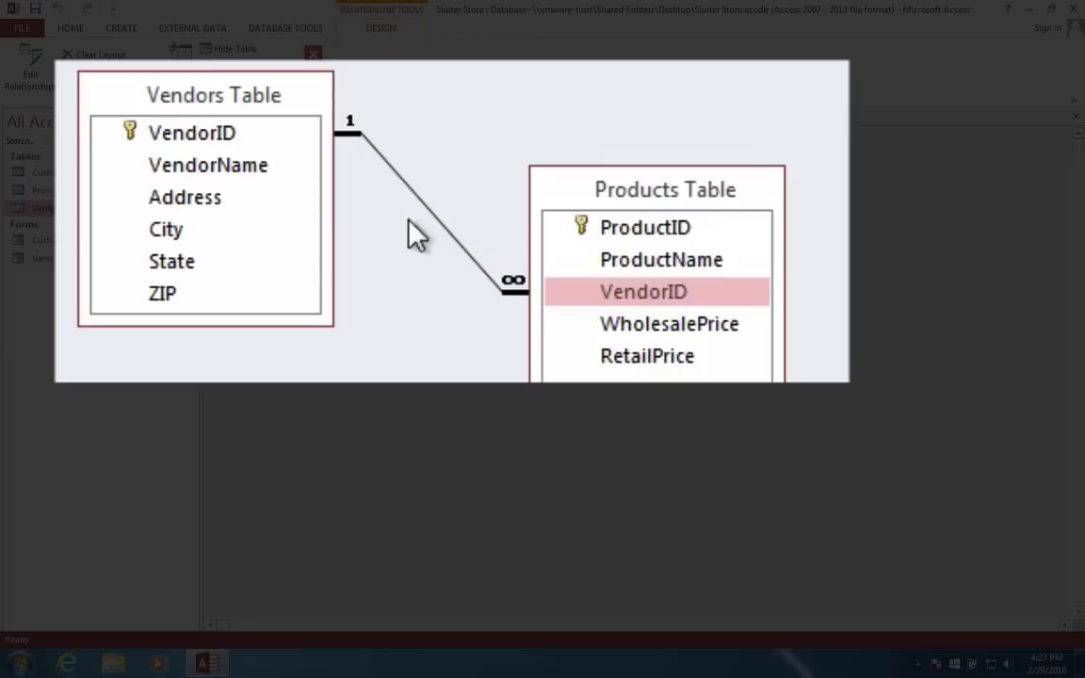
pyautogui.click(199, 137)
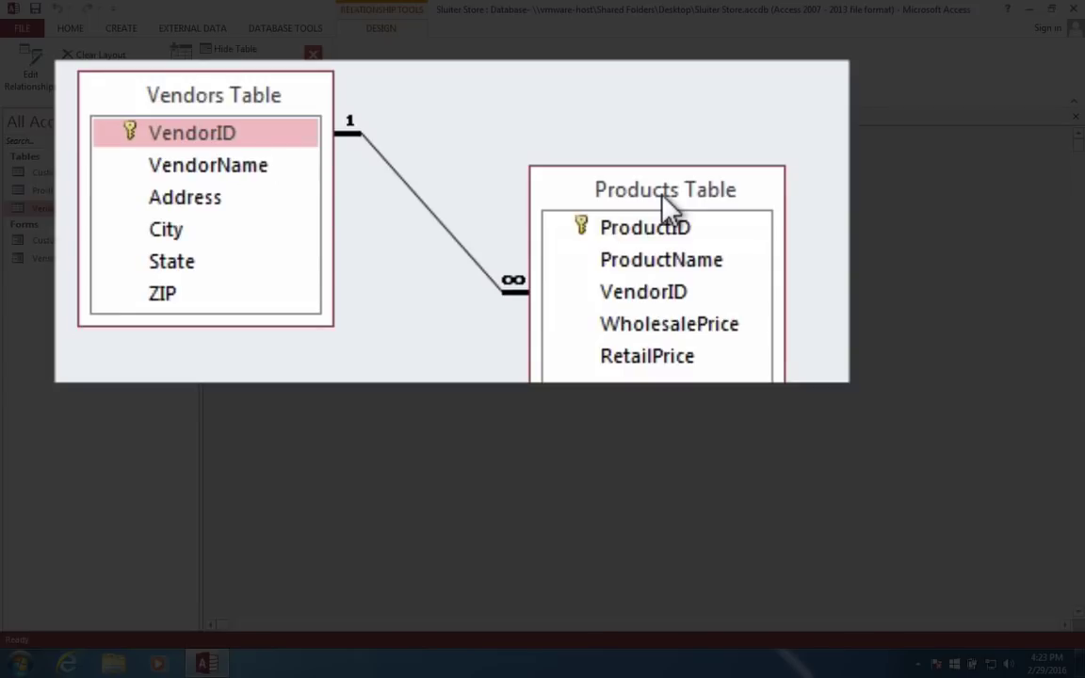
pyautogui.click(643, 293)
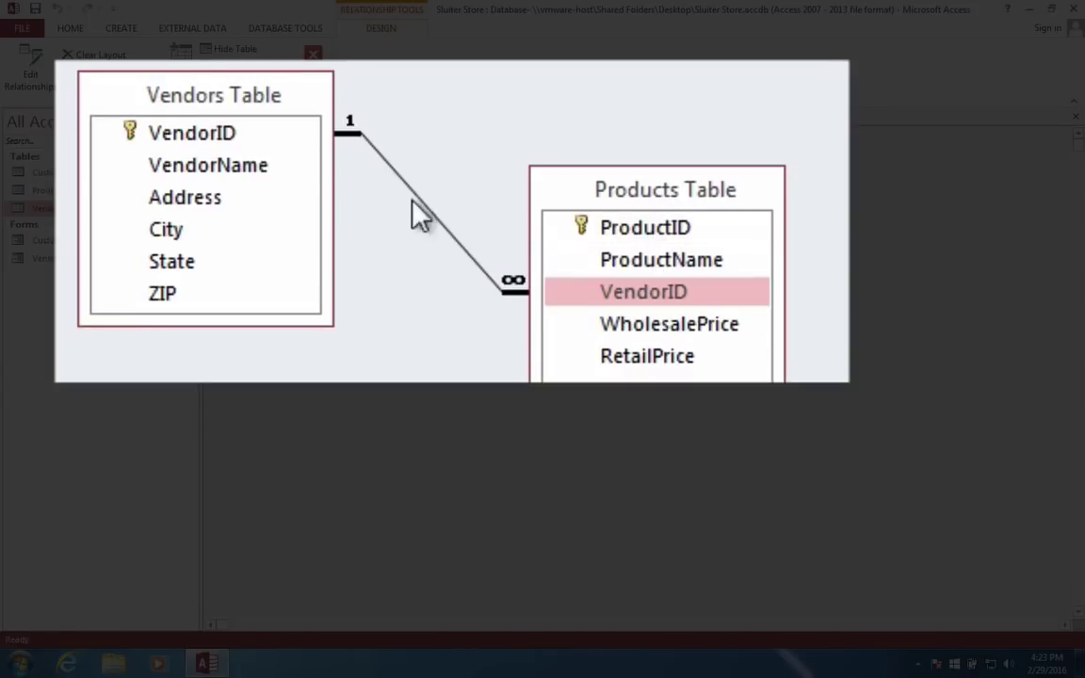
pyautogui.click(193, 134)
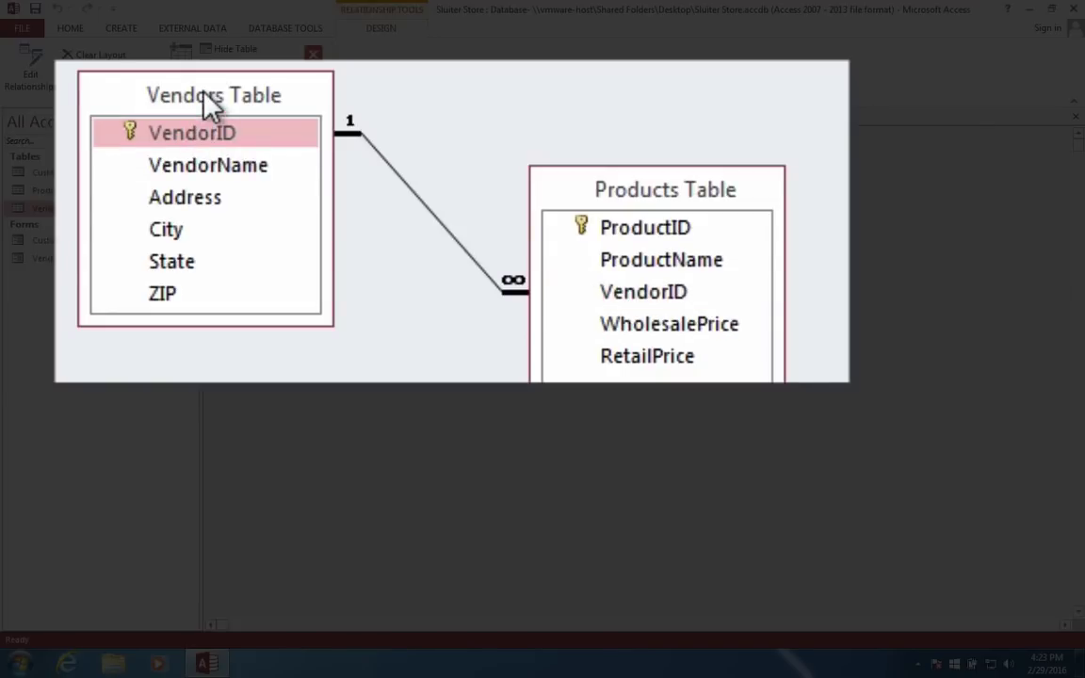
pyautogui.click(643, 292)
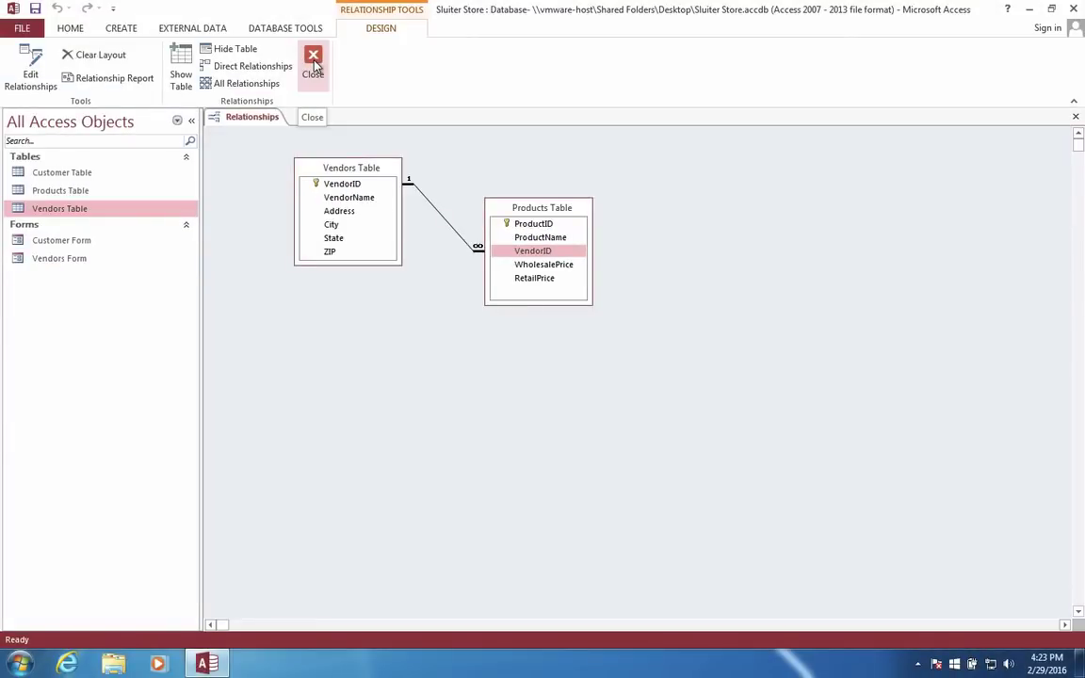
pyautogui.click(313, 62)
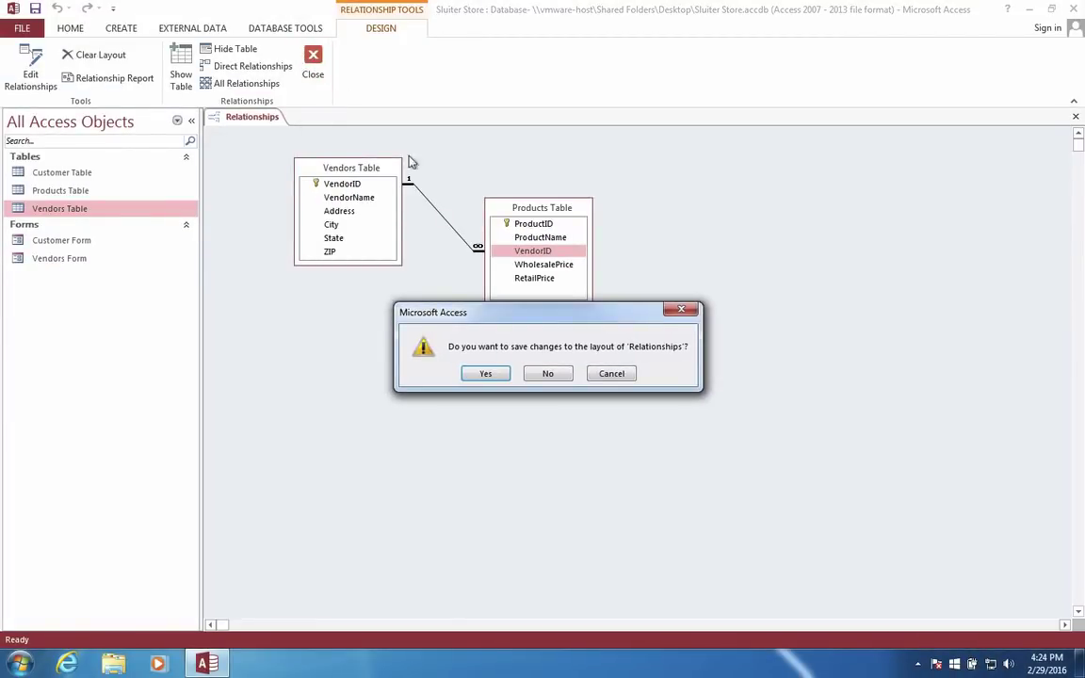
pyautogui.click(482, 374)
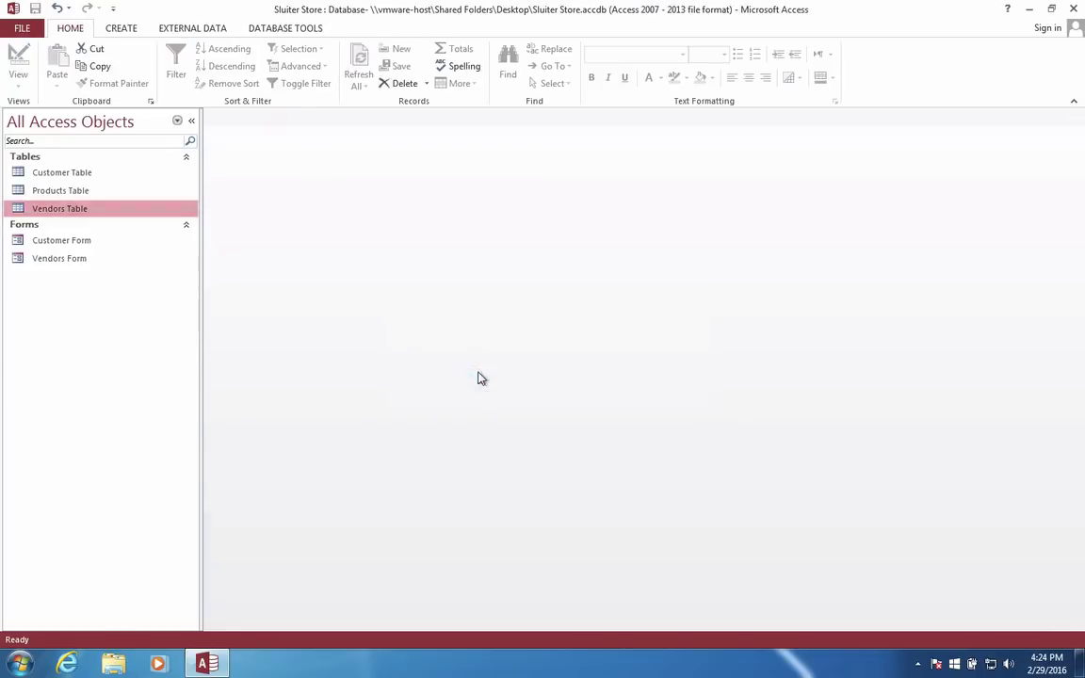
# Open the Products Table and start a record with product name iPhone and Apple Computer as its vendor.
pyautogui.doubleClick(65, 192)
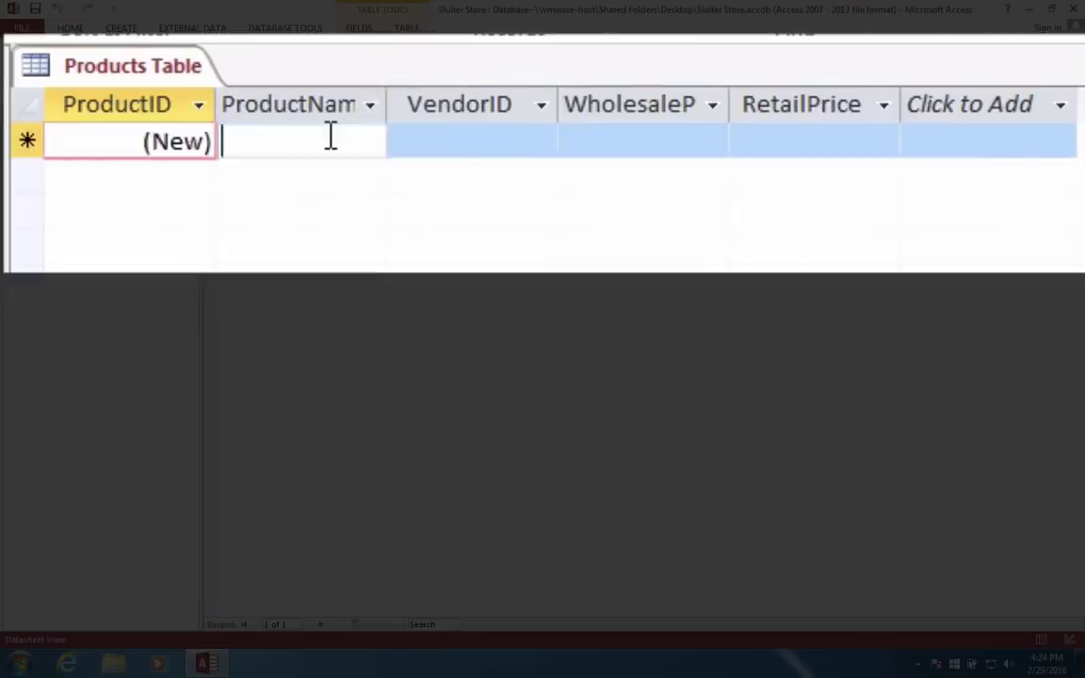
pyautogui.click(338, 146)
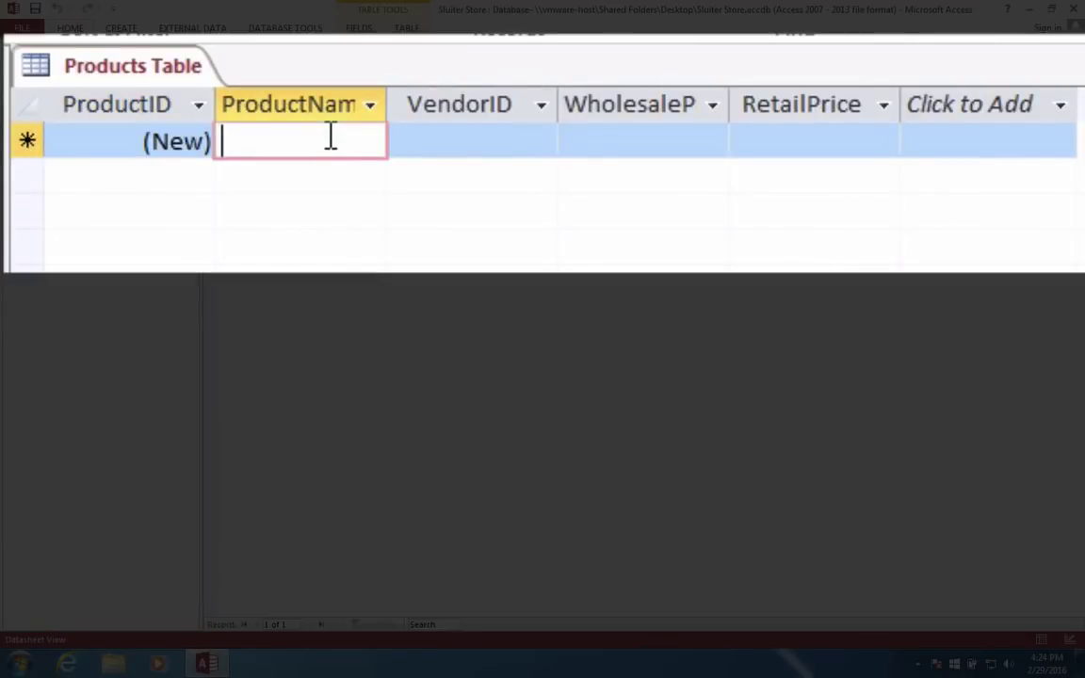
pyautogui.write('iPhone')
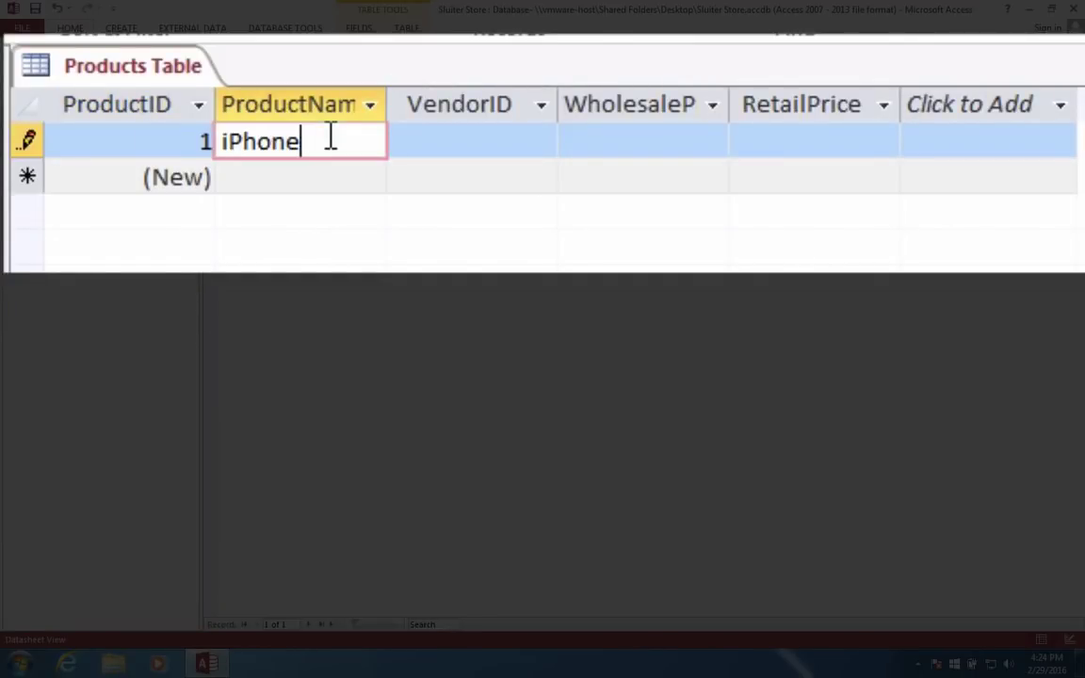
pyautogui.press('Tab')
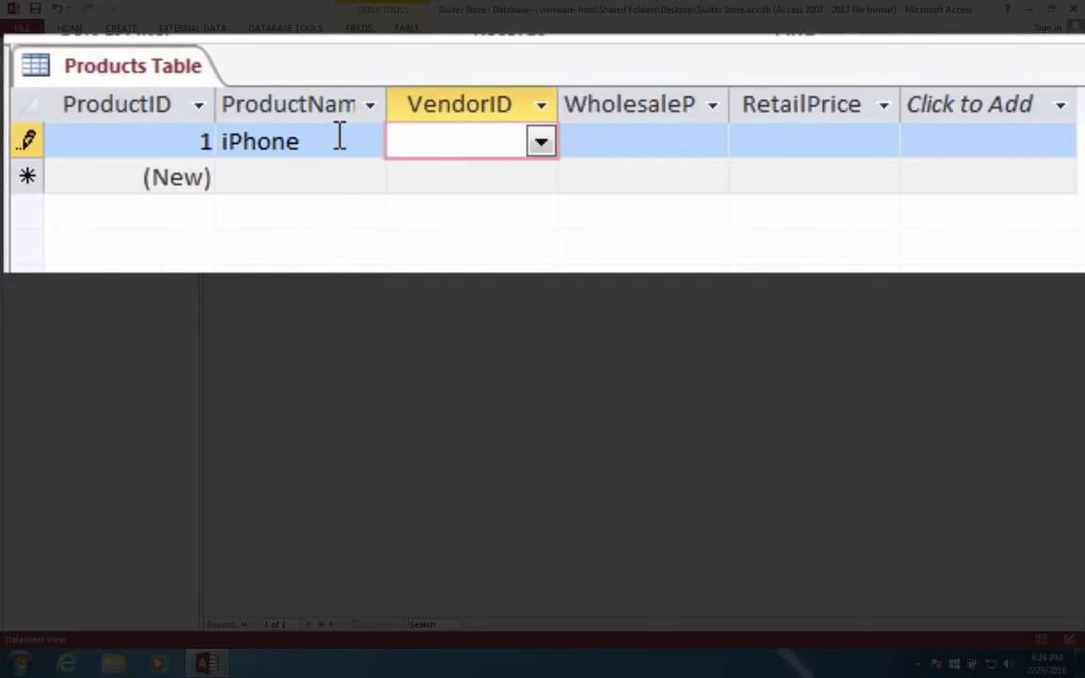
pyautogui.click(541, 143)
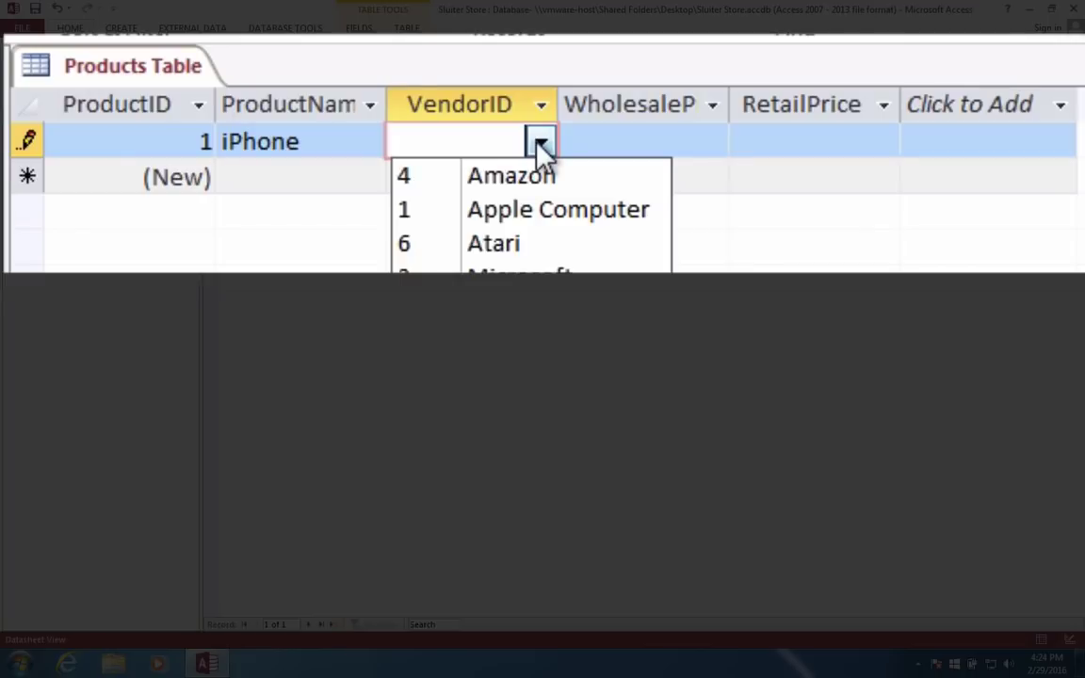
pyautogui.click(526, 211)
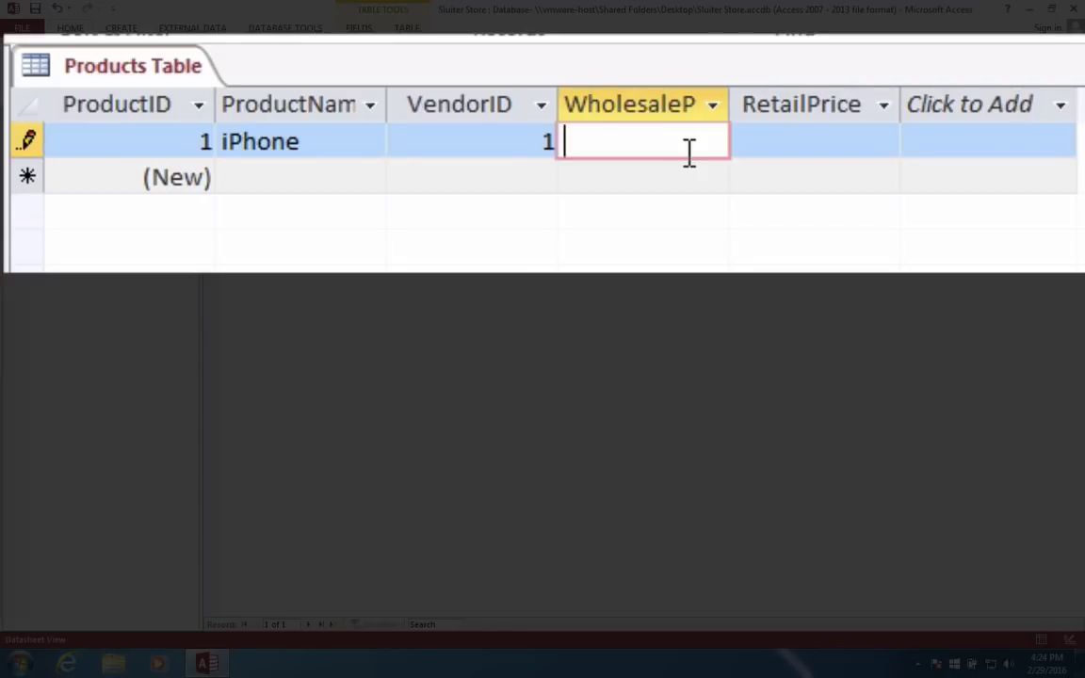
# Give the iPhone record a wholesale price of 400 and a retail price of 650, and move to a new record's product name.
pyautogui.write('400')
pyautogui.press('Tab')
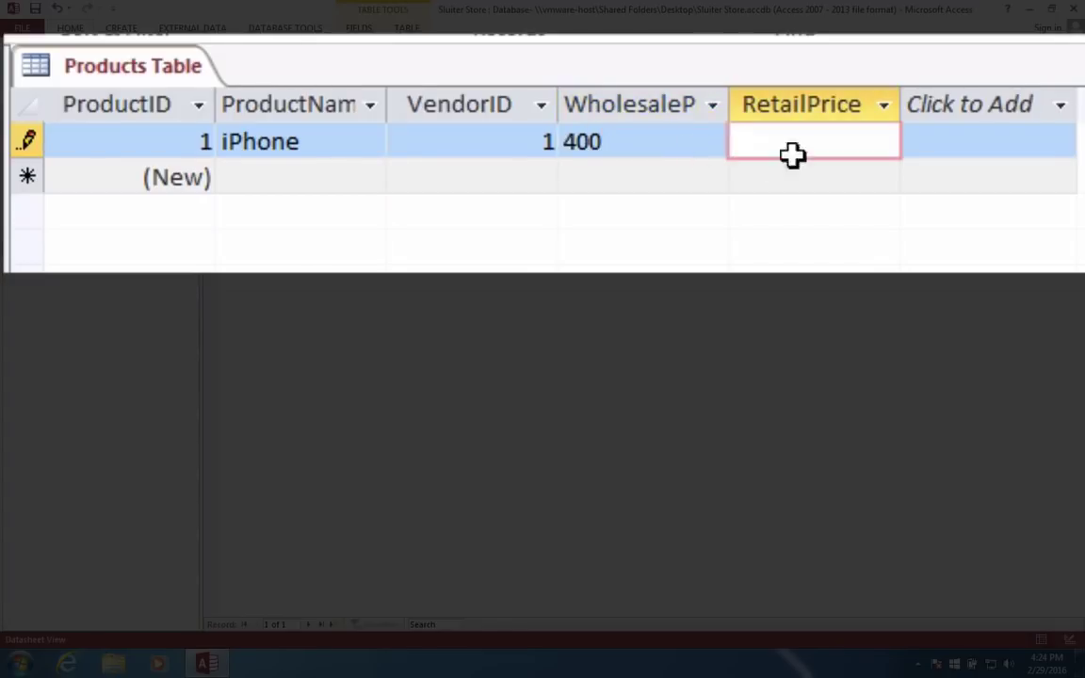
pyautogui.write('650')
pyautogui.press('Tab')
pyautogui.click(311, 177)
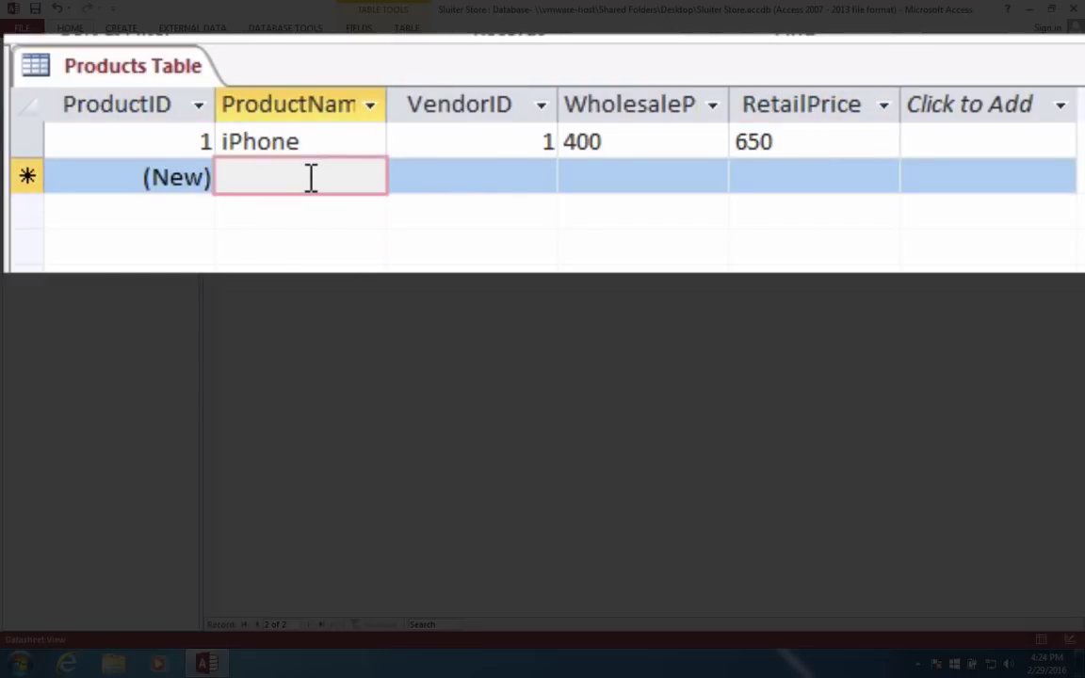
# Start the second product record with the name WindowsV10 and Microsoft as its vendor.
pyautogui.write('Windows')
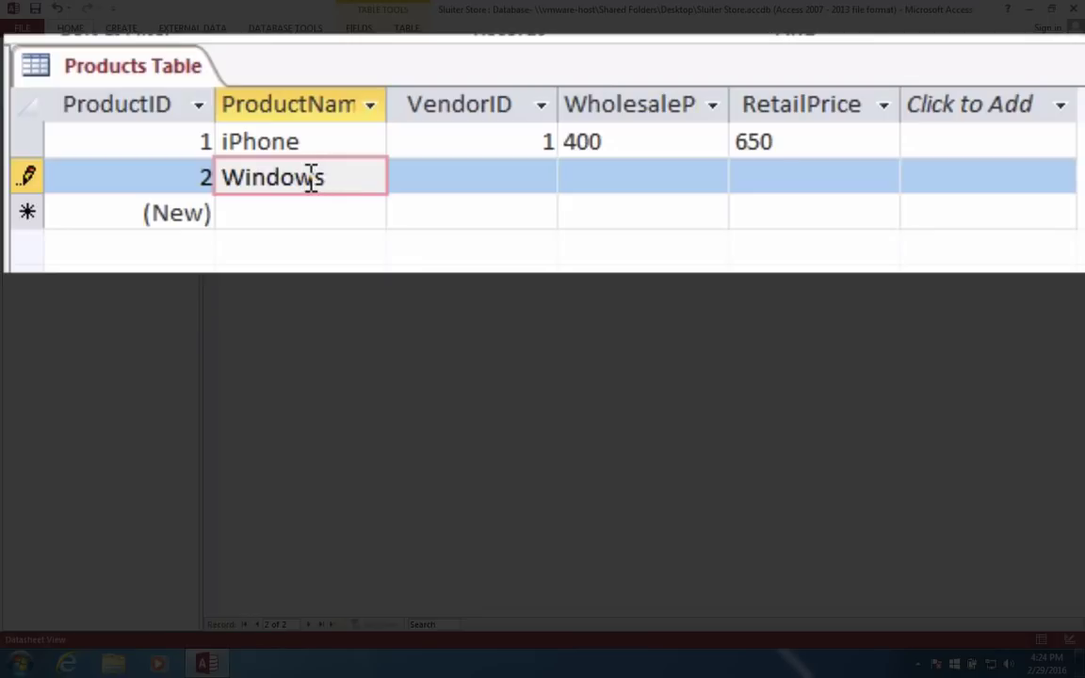
pyautogui.write('v')
pyautogui.press('BackSpace')
pyautogui.write('V10')
pyautogui.press('Tab')
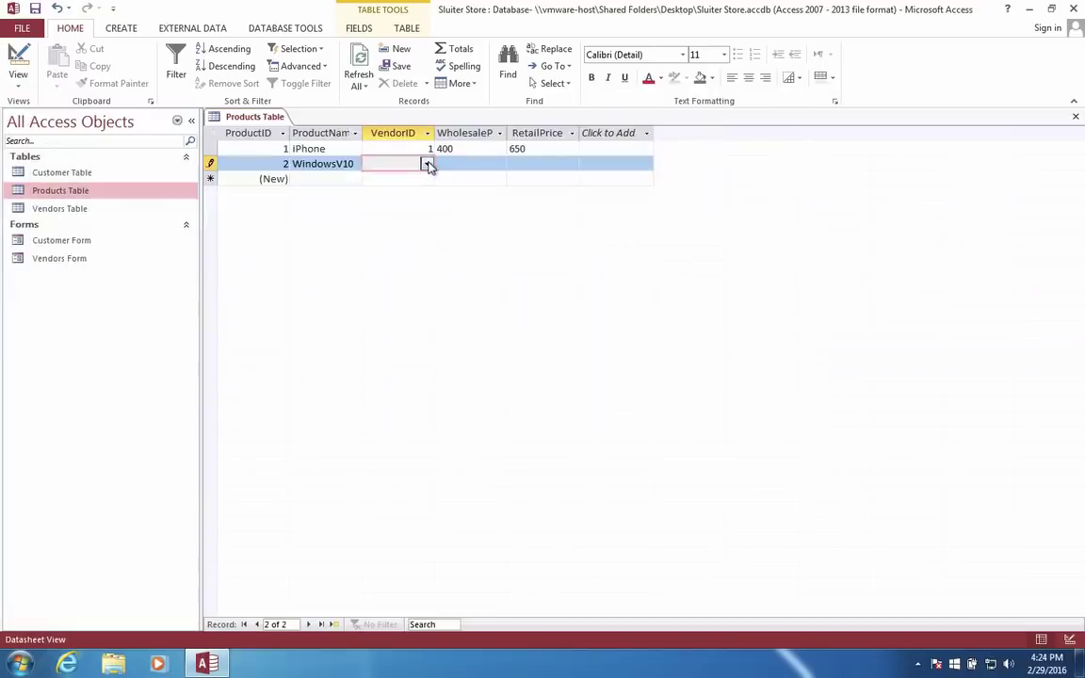
pyautogui.click(539, 175)
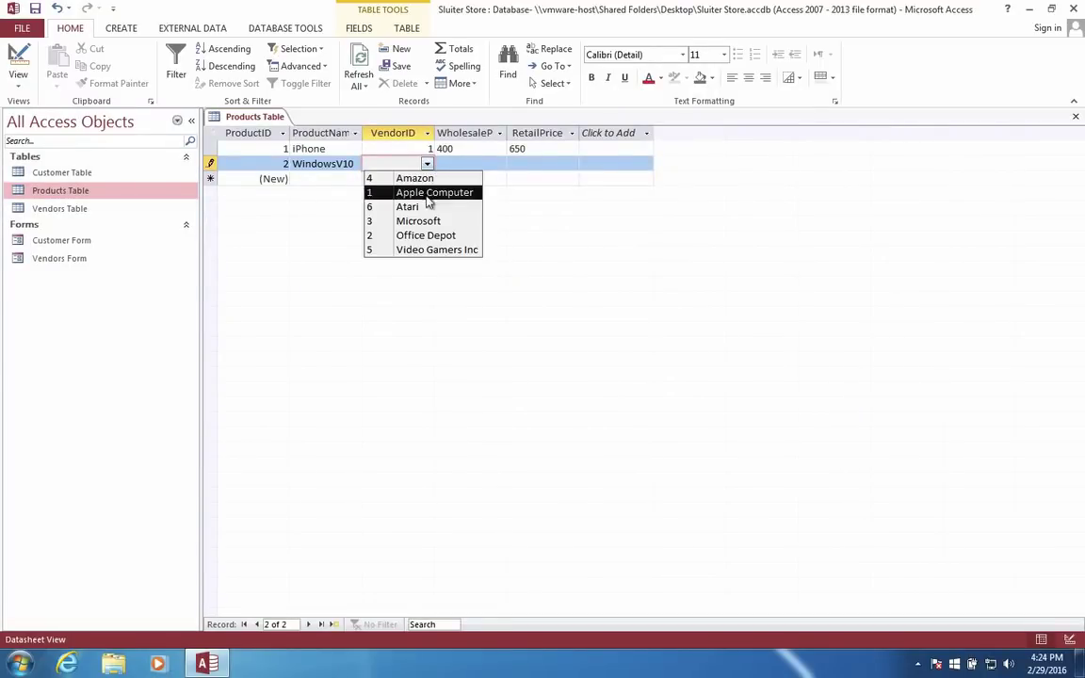
pyautogui.click(419, 221)
# Give the WindowsV10 record a wholesale price of 45 and a retail price of 120, and move to a new record's product name.
pyautogui.click(462, 165)
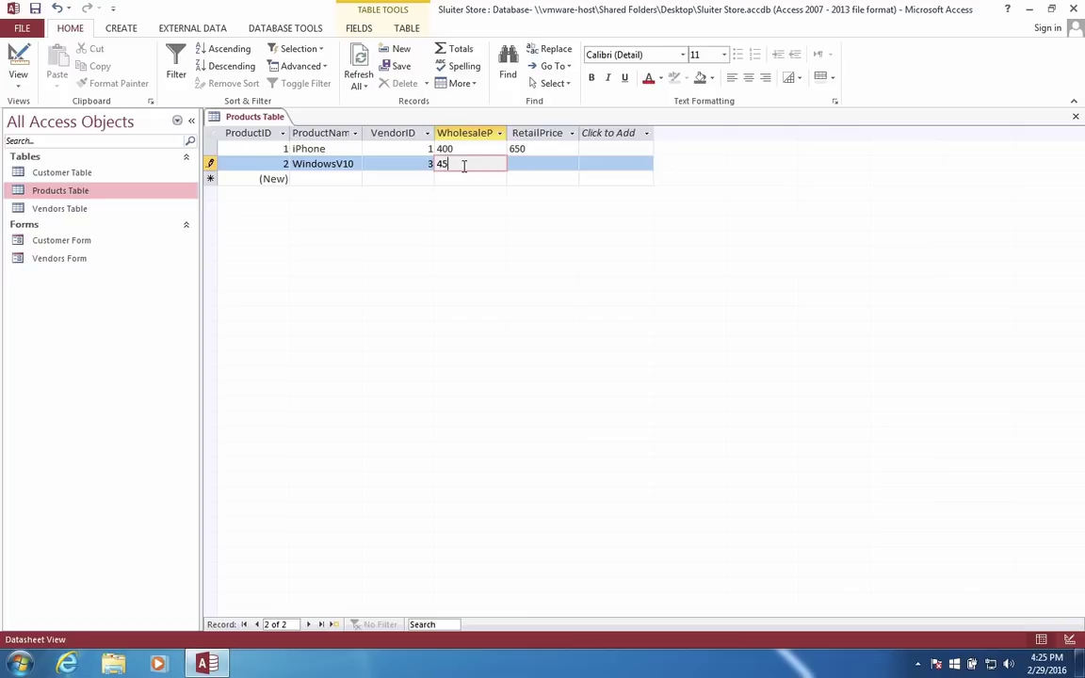
pyautogui.click(529, 163)
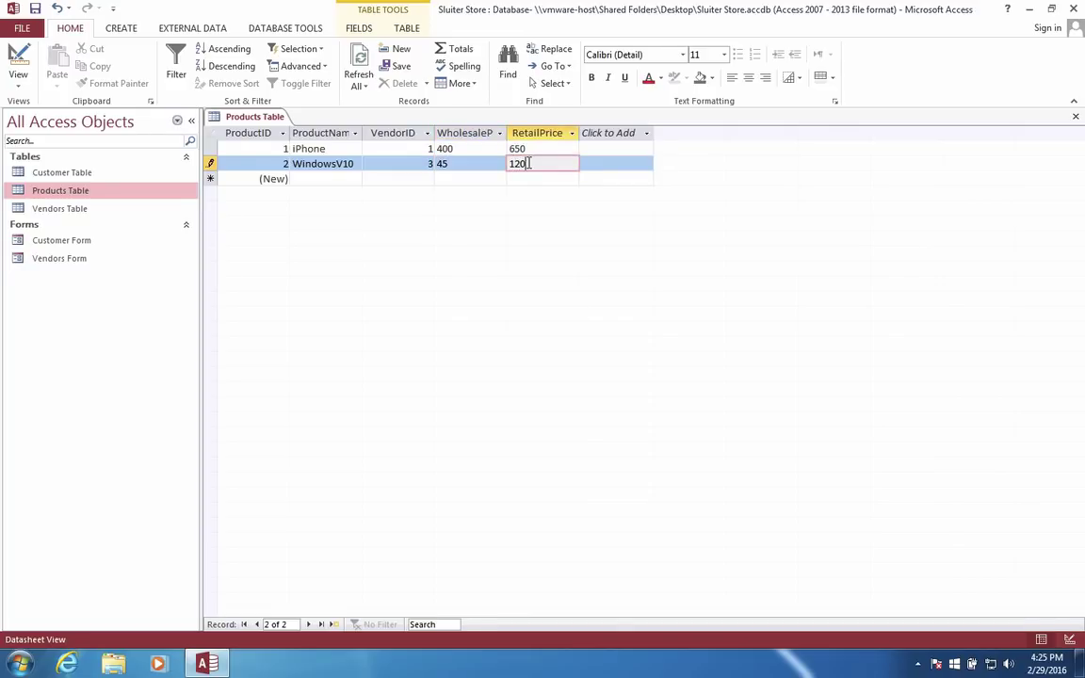
pyautogui.click(325, 178)
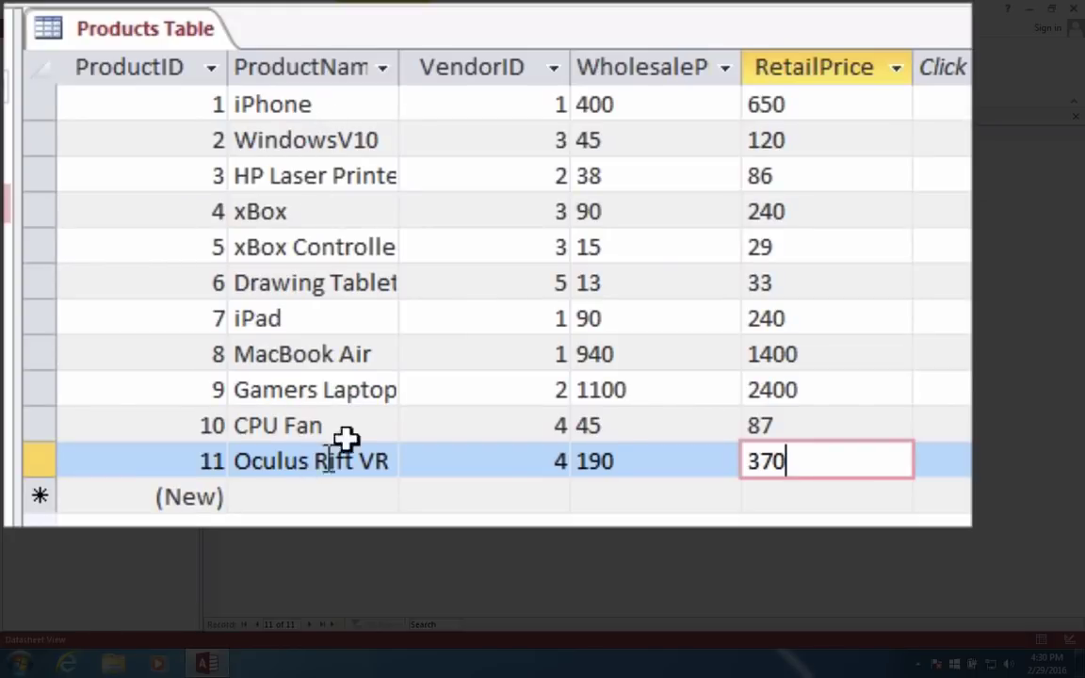
# Check the vendor choices offered for the Drawing Tablet and Gamers Laptop records in the VendorID column.
pyautogui.click(542, 285)
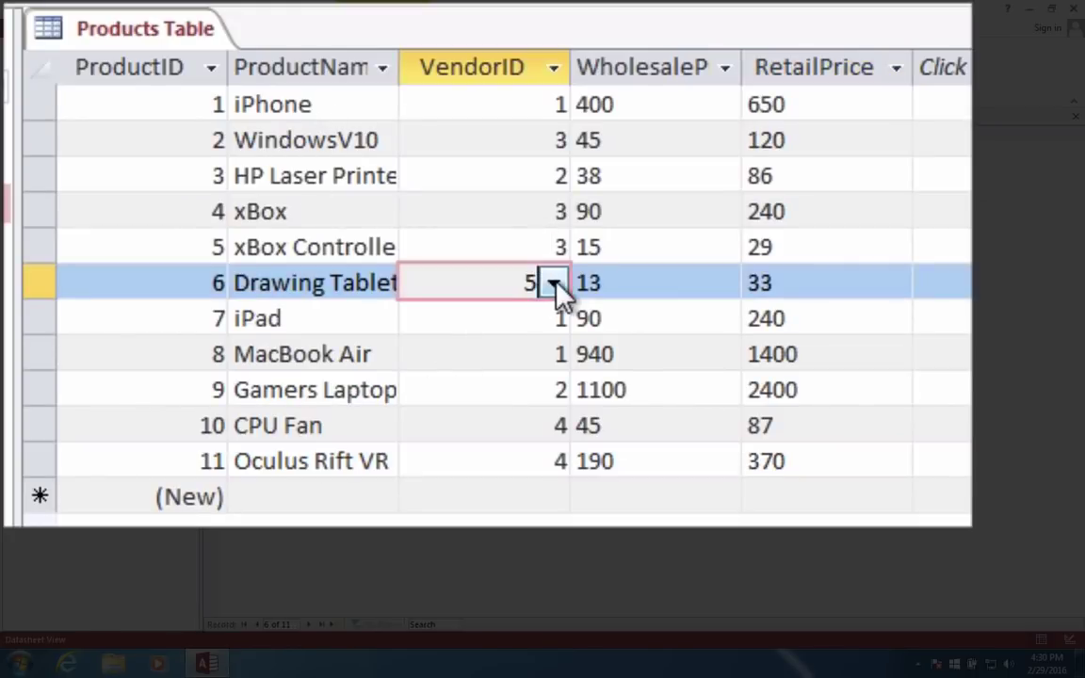
pyautogui.click(556, 284)
pyautogui.click(557, 285)
pyautogui.click(551, 390)
pyautogui.click(555, 390)
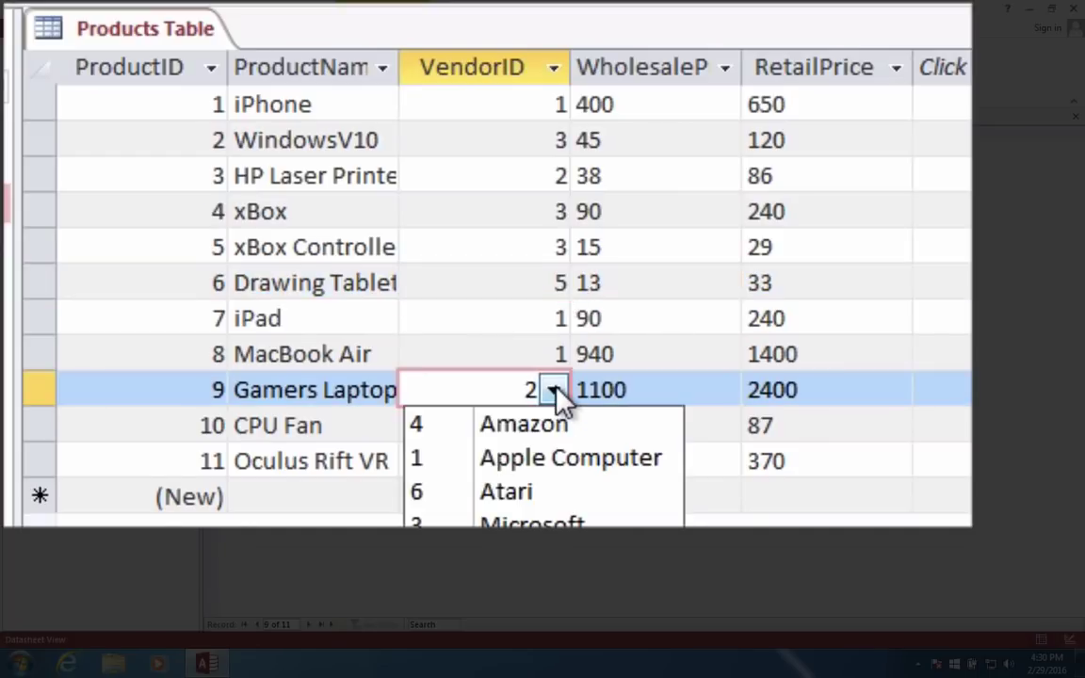
pyautogui.click(557, 391)
pyautogui.click(574, 175)
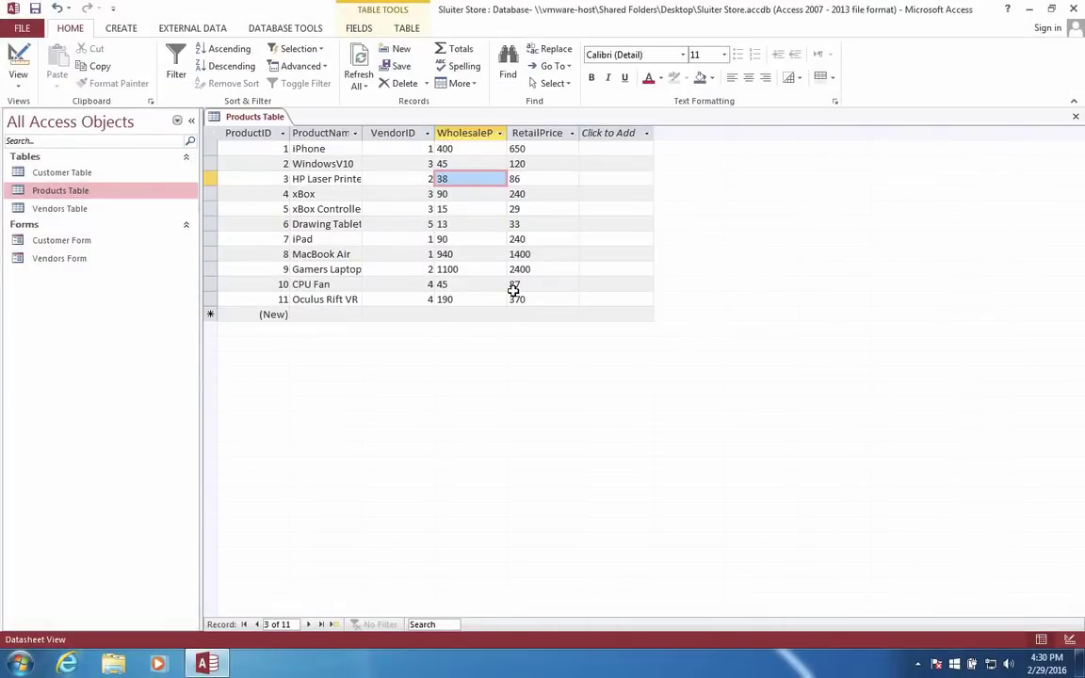
# Close the Products Table datasheet.
pyautogui.rightClick(267, 116)
pyautogui.click(243, 115)
pyautogui.rightClick(245, 114)
pyautogui.click(273, 141)
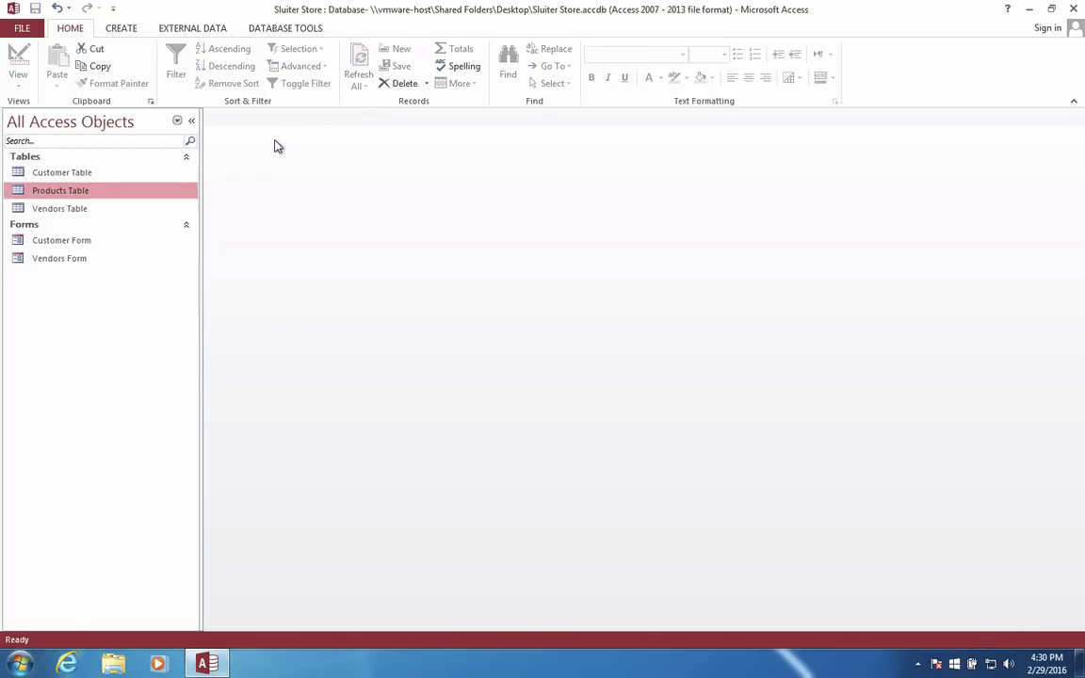
pyautogui.click(54, 263)
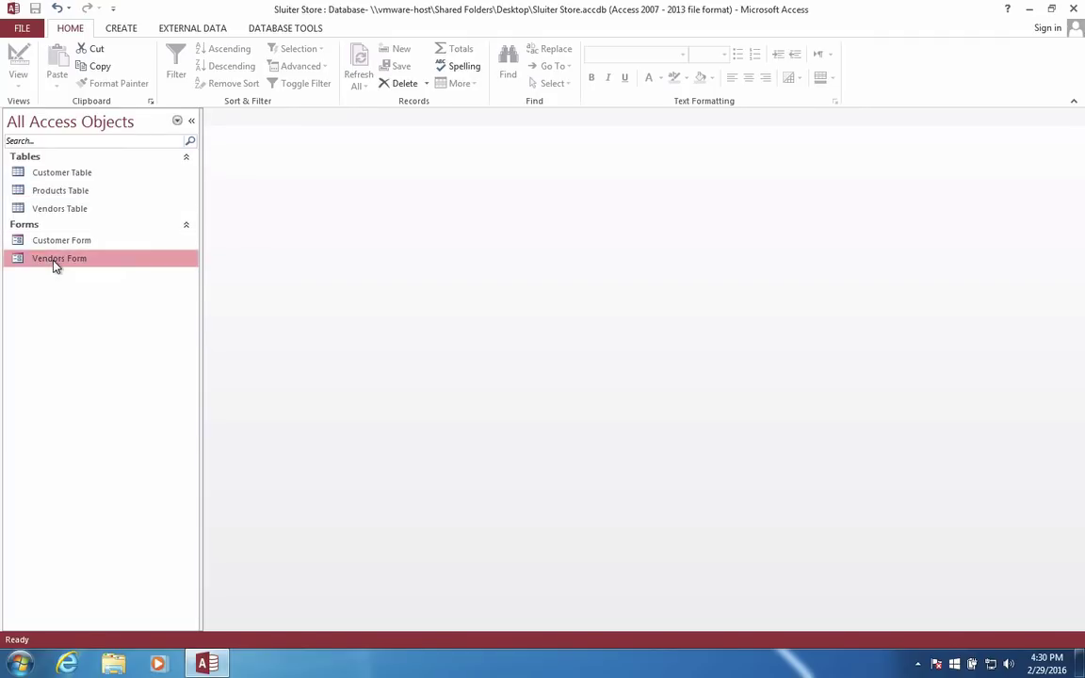
pyautogui.click(54, 245)
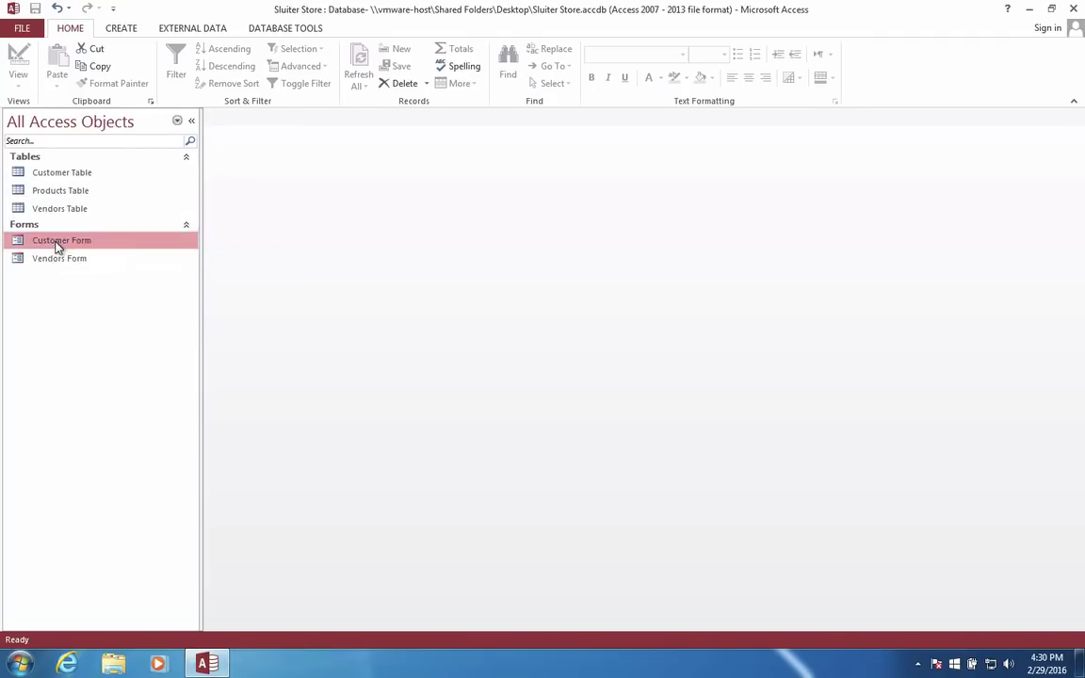
pyautogui.click(54, 259)
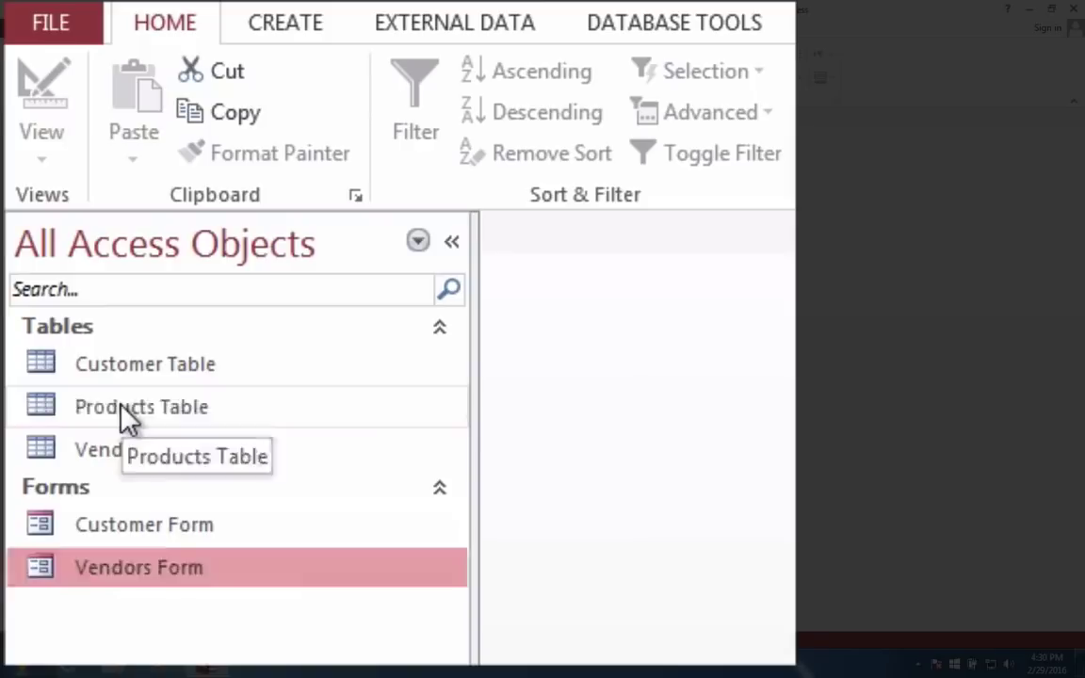
# Create a form from the Products Table and narrow its field boxes to about 1.94 inches wide.
pyautogui.click(53, 195)
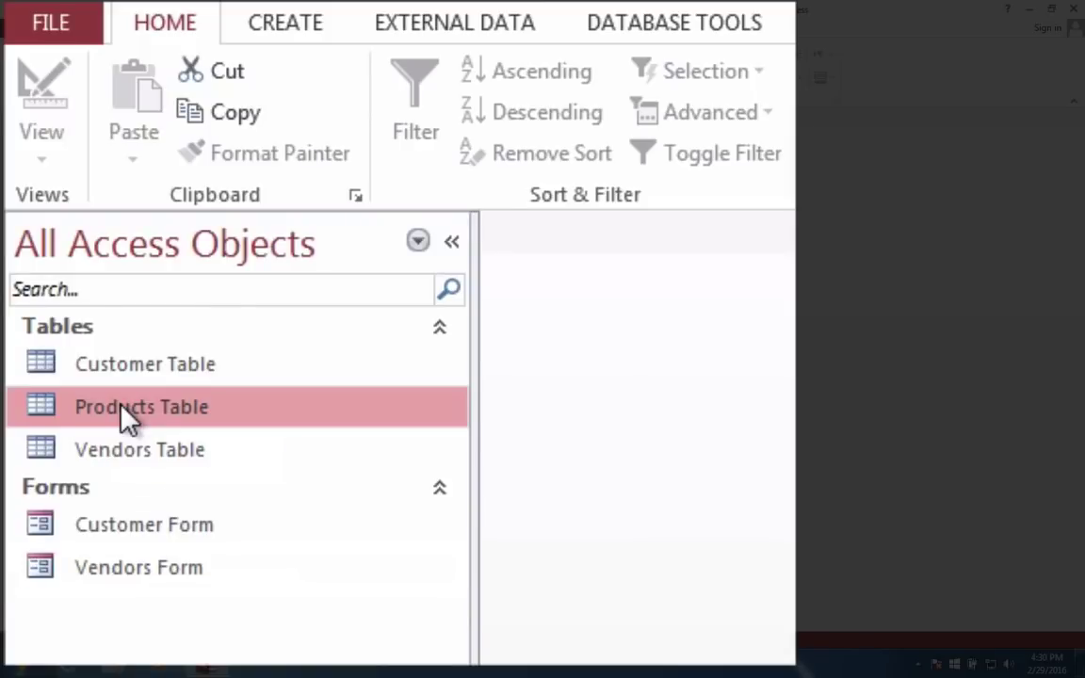
pyautogui.click(298, 25)
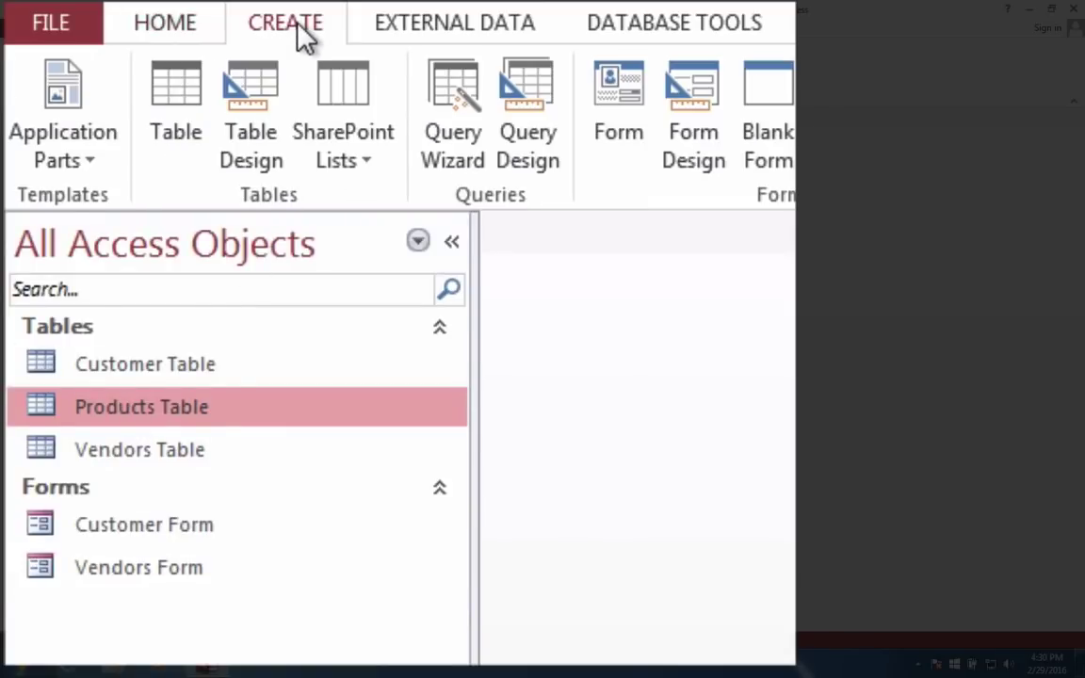
pyautogui.click(617, 104)
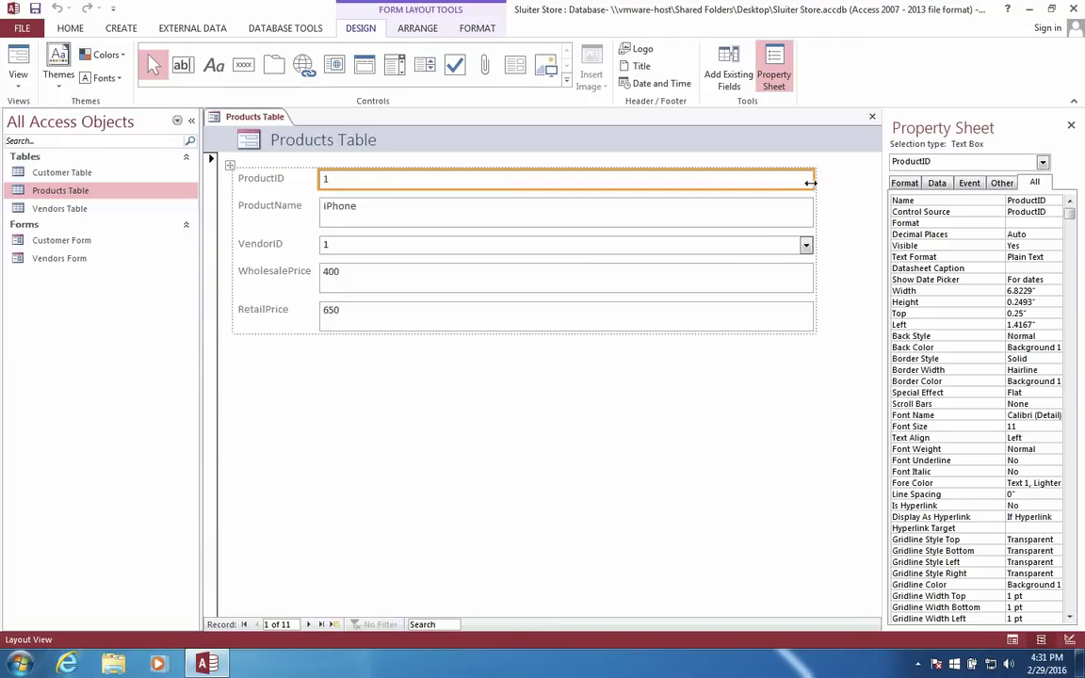
pyautogui.moveTo(813, 178); pyautogui.dragTo(462, 178)
# Switch the new products form to Form View and examine the vendor list of its VendorID field.
pyautogui.rightClick(252, 116)
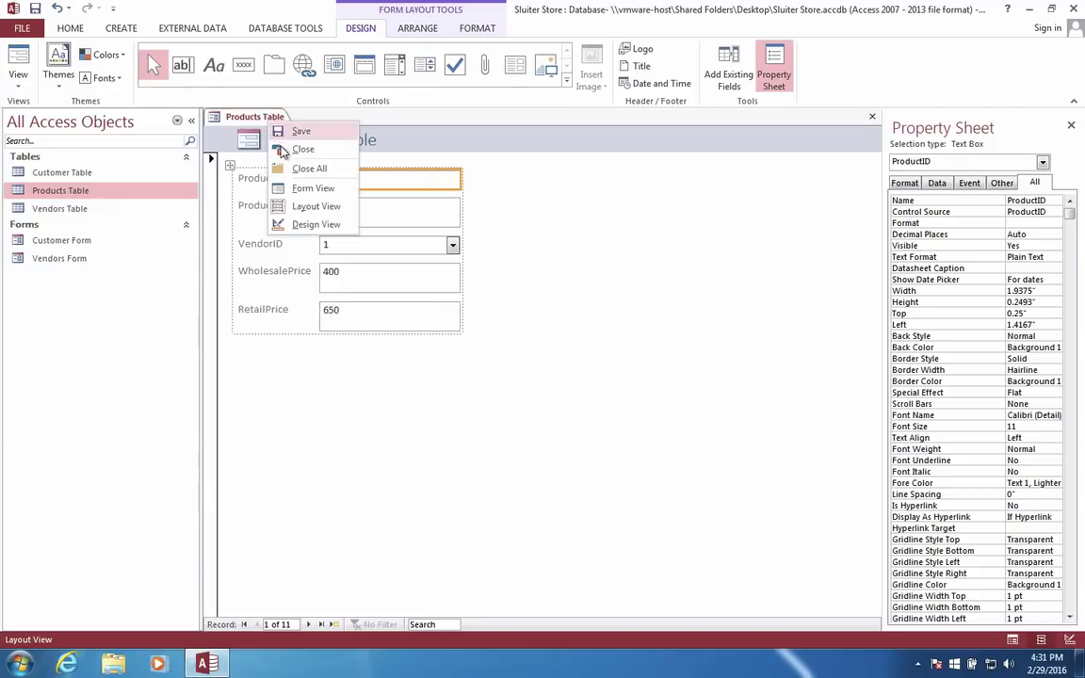
pyautogui.click(294, 187)
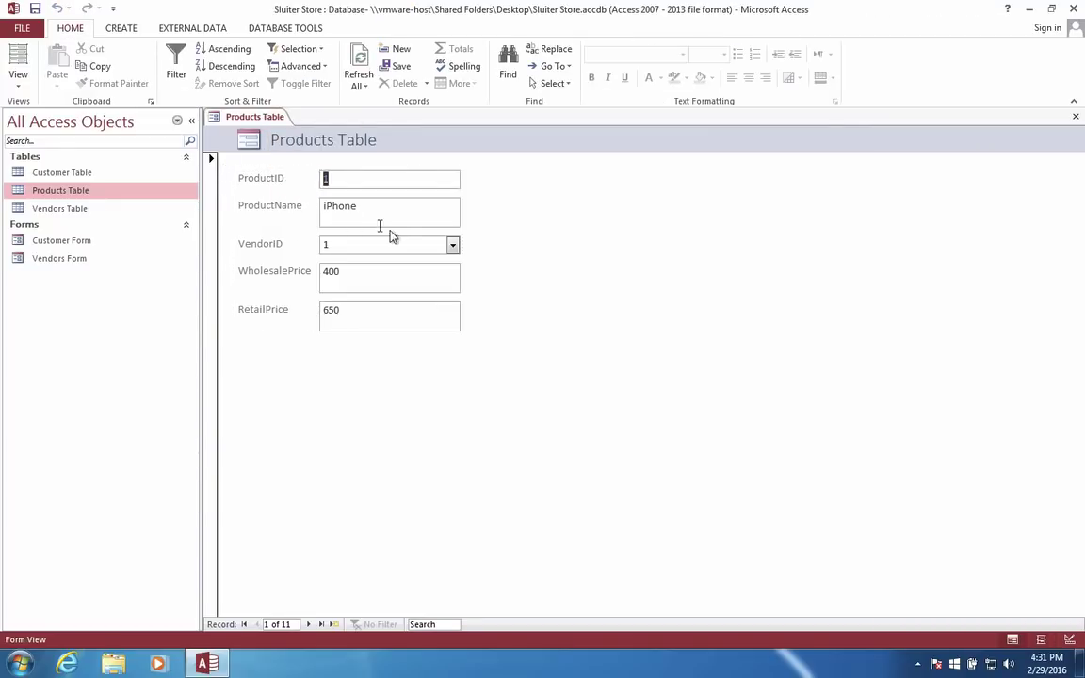
pyautogui.click(453, 246)
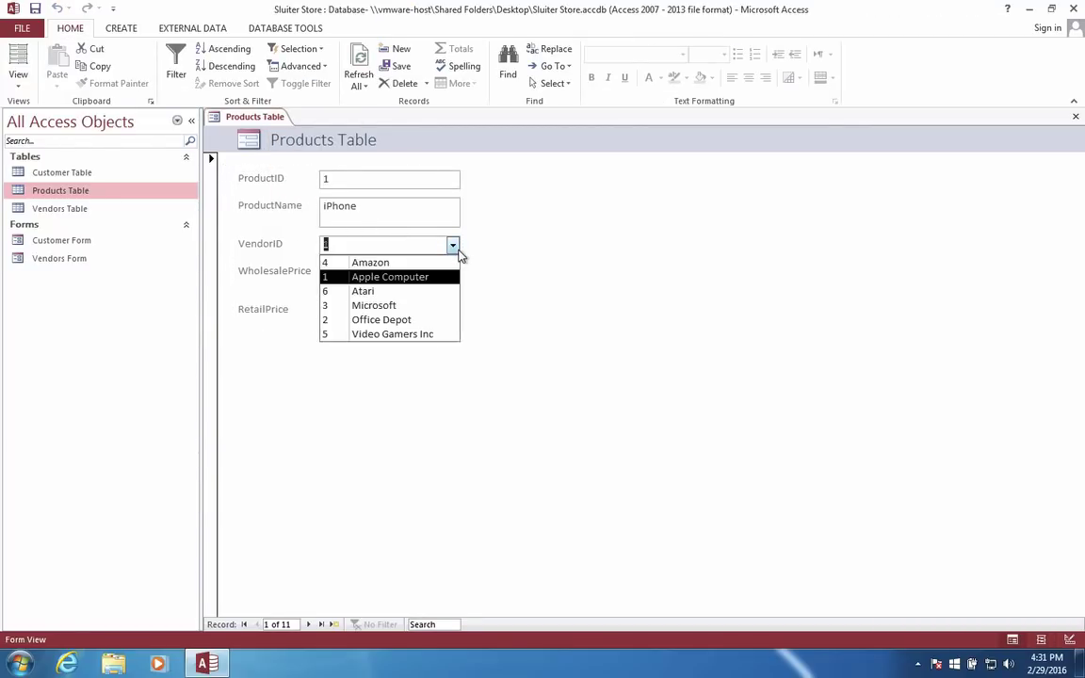
pyautogui.click(453, 245)
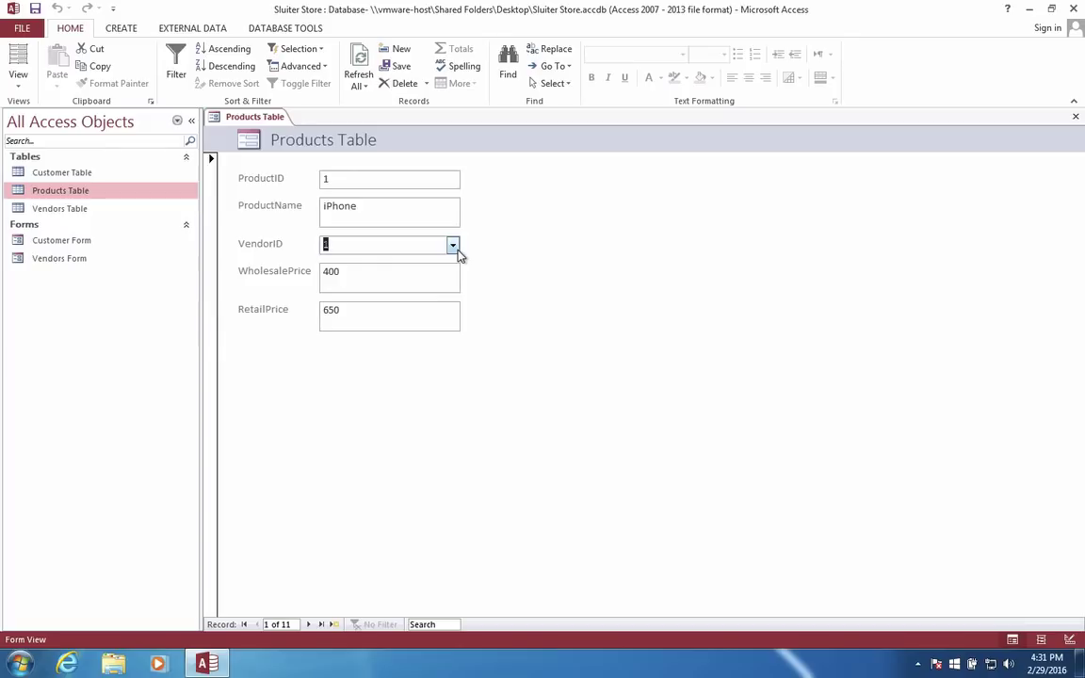
# Save the new form as Products Form.
pyautogui.rightClick(253, 116)
pyautogui.click(282, 126)
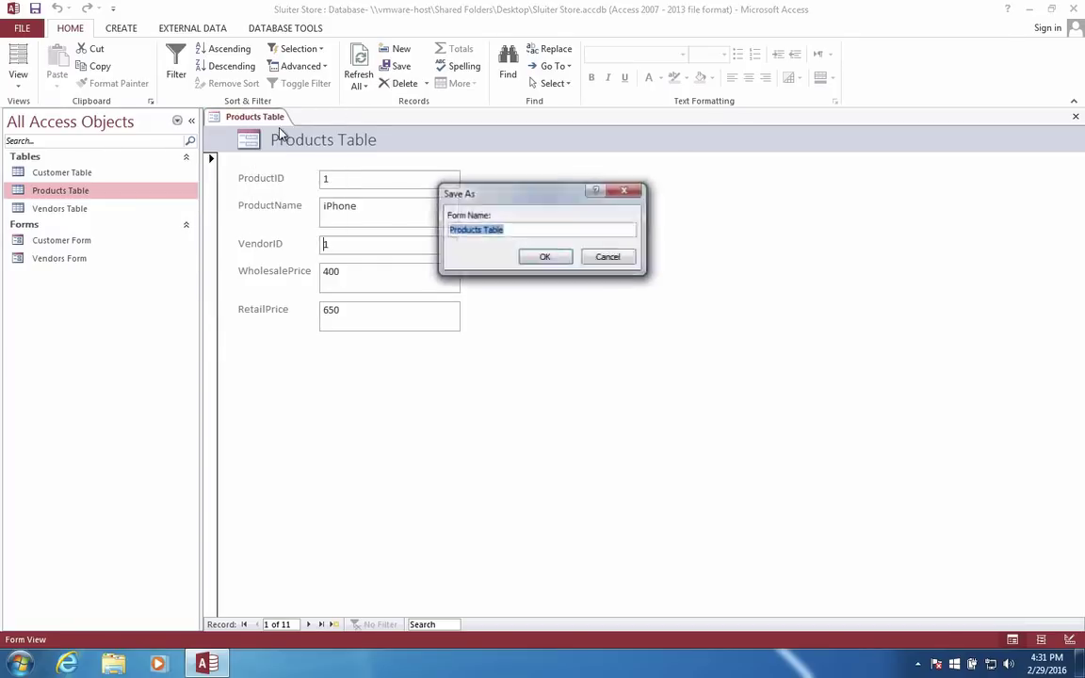
pyautogui.doubleClick(428, 231)
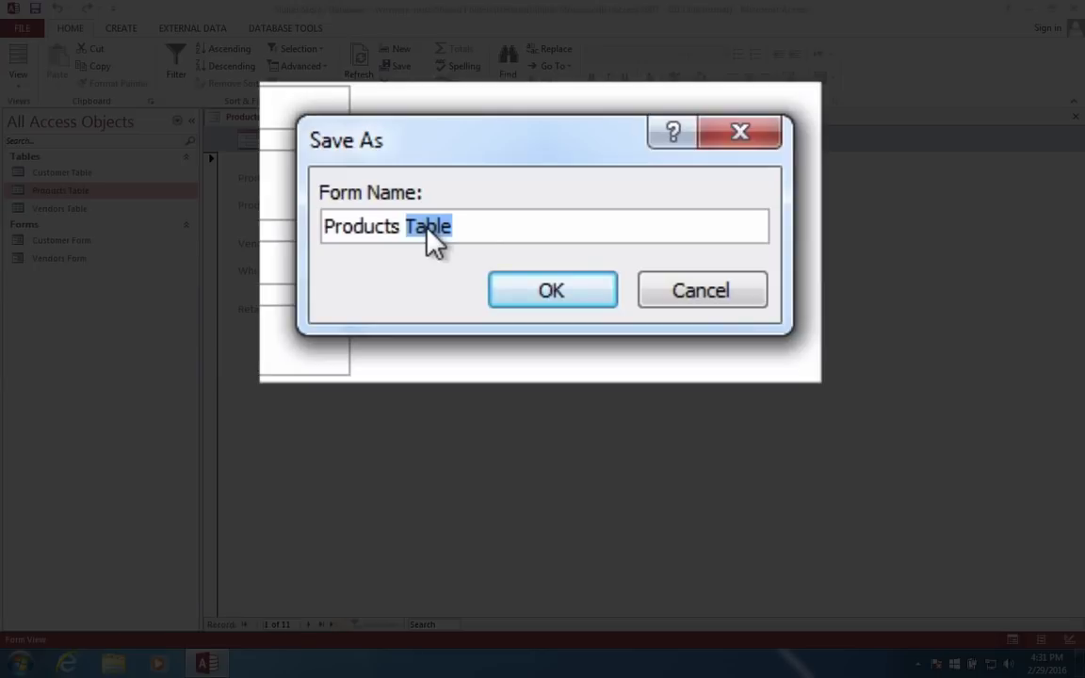
pyautogui.write('Form')
pyautogui.press('Return')
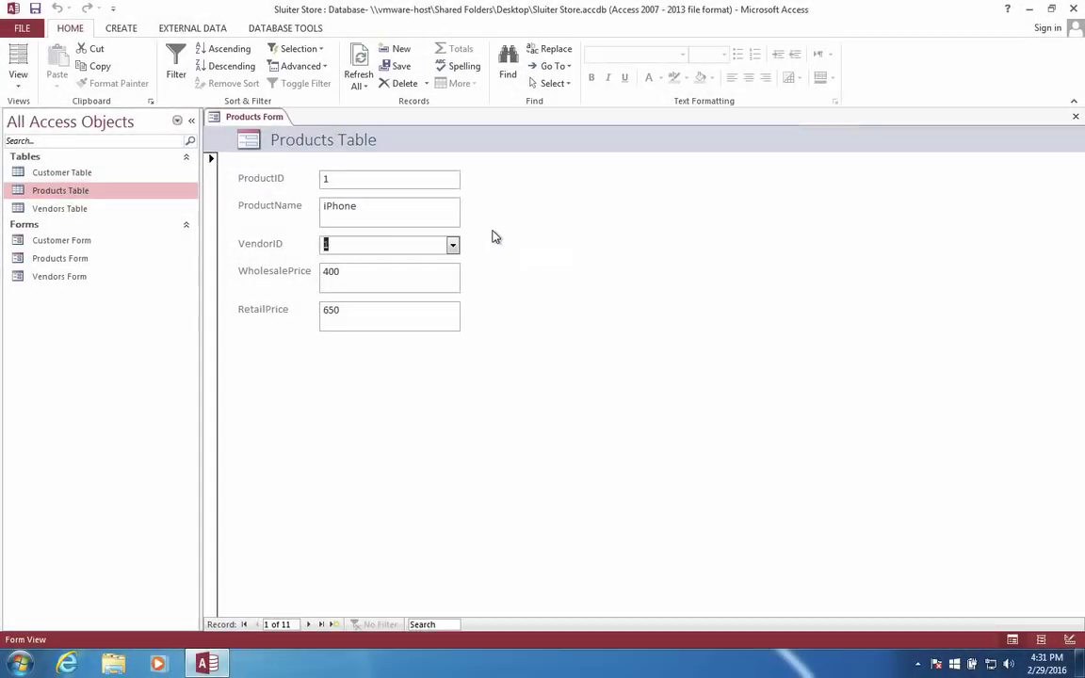
# Open the existing Vendors Form to view its fields, and close both it and the Products Form.
pyautogui.doubleClick(54, 279)
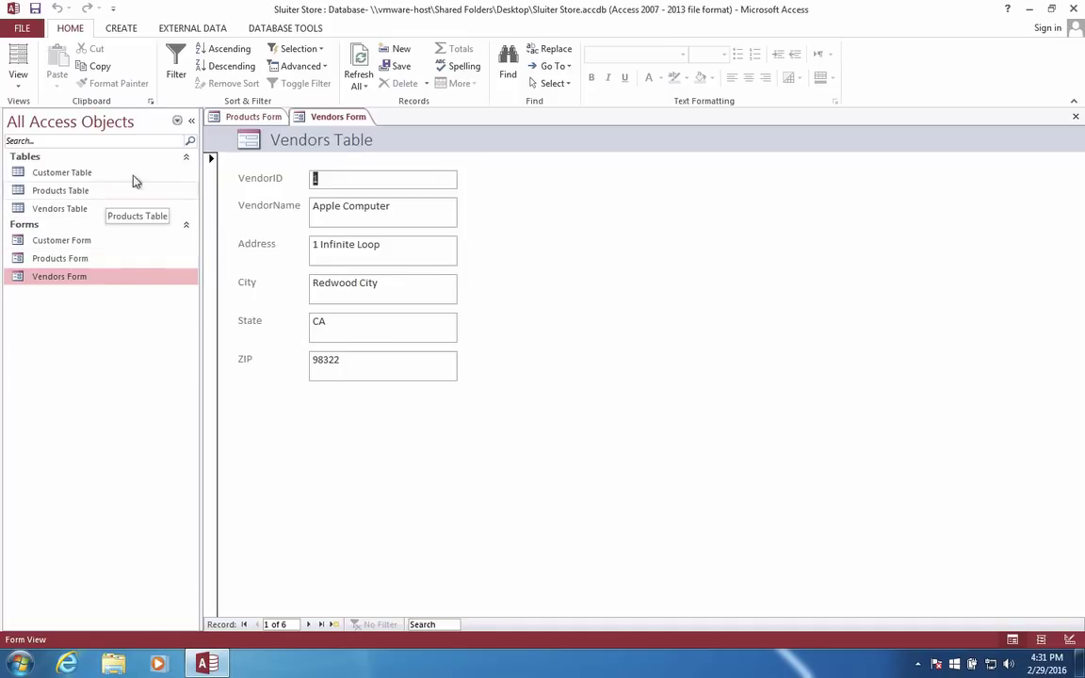
pyautogui.rightClick(332, 117)
pyautogui.click(353, 141)
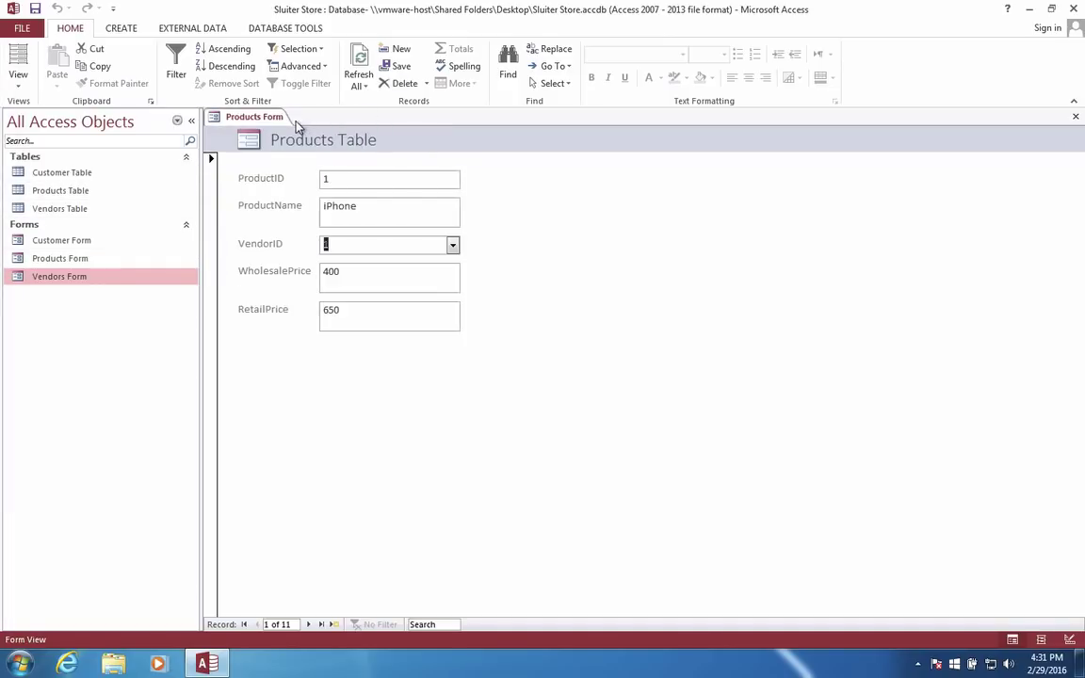
pyautogui.rightClick(243, 119)
pyautogui.click(290, 148)
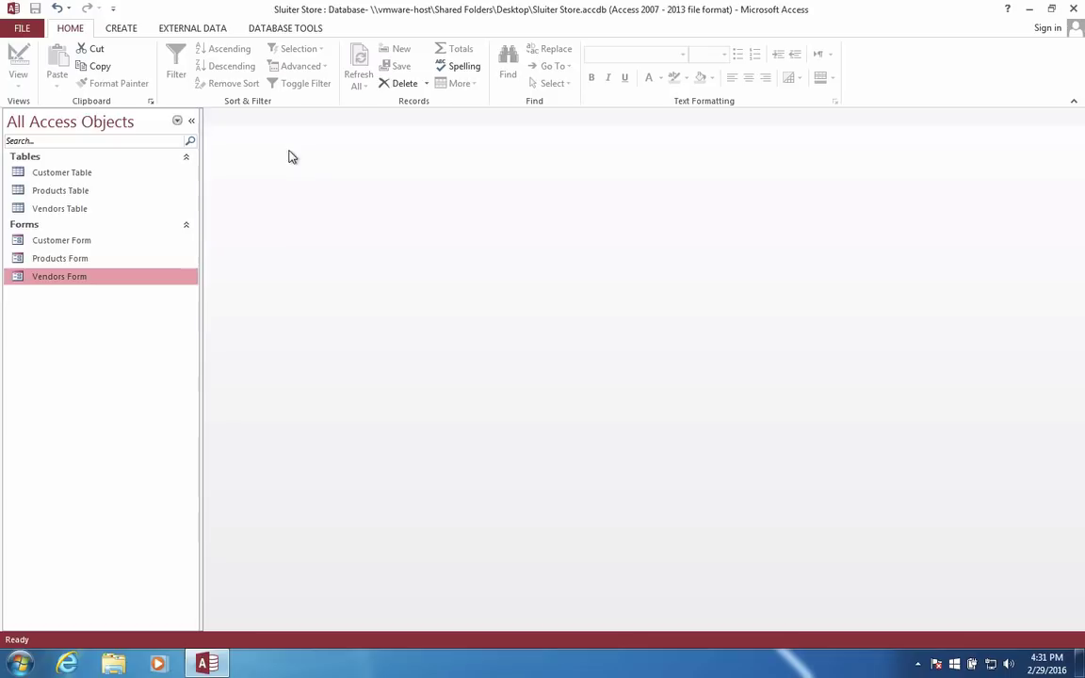
# Create a new form based on the Vendors Table.
pyautogui.click(52, 211)
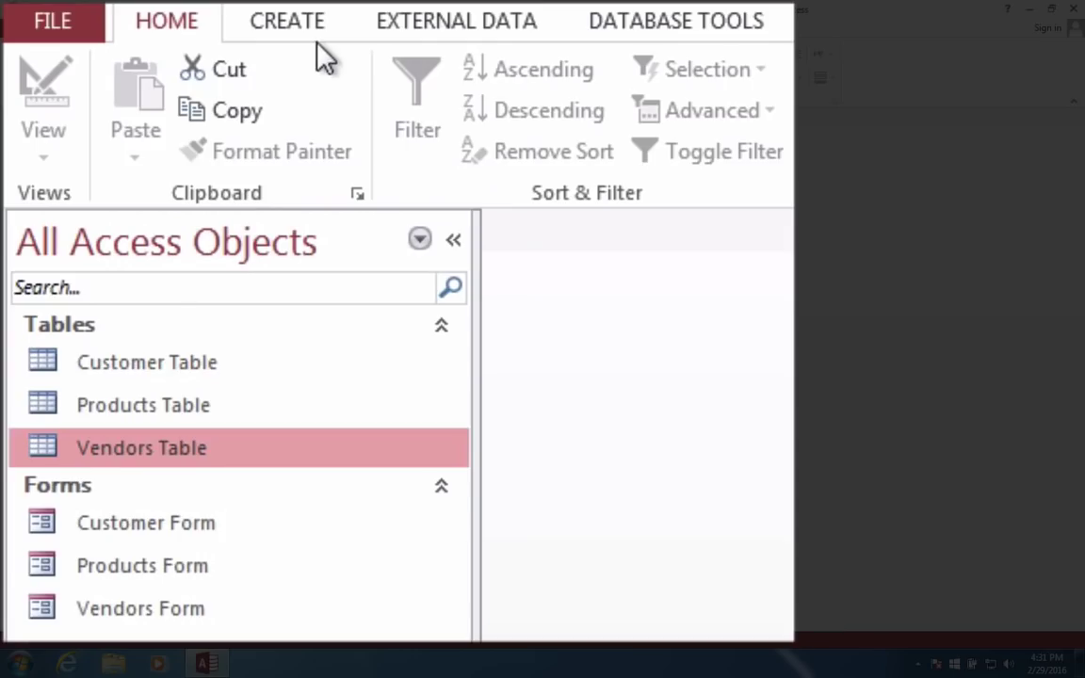
pyautogui.click(121, 29)
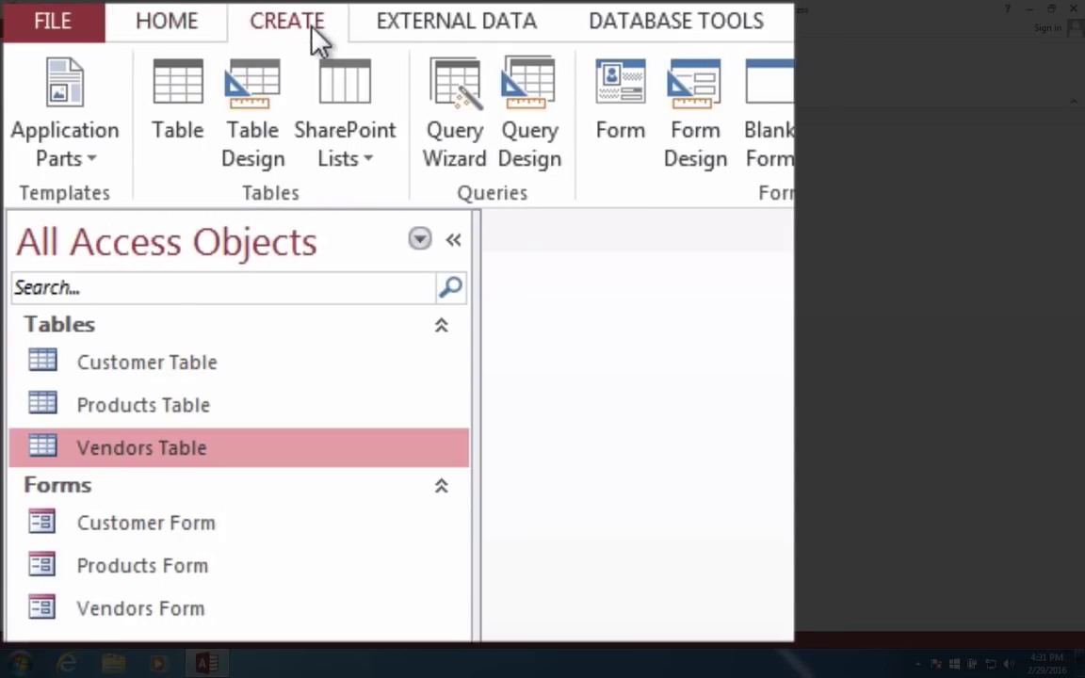
pyautogui.click(629, 108)
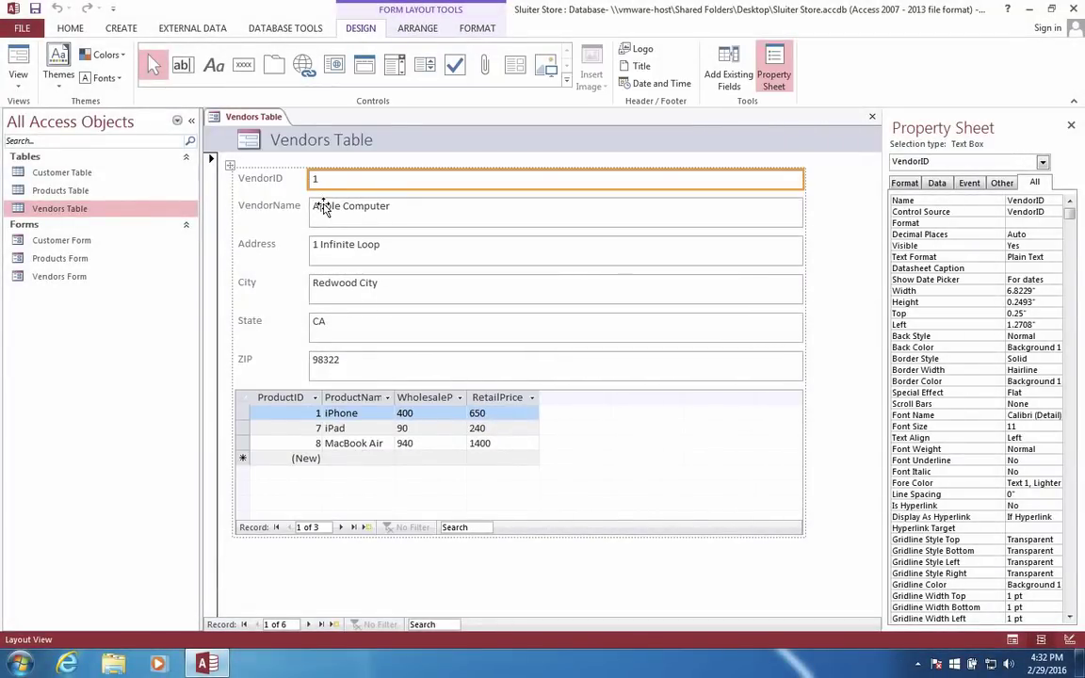
# Step through the vendor records from Apple Computer to Amazon in the new form, examining each vendor's related products.
pyautogui.click(342, 443)
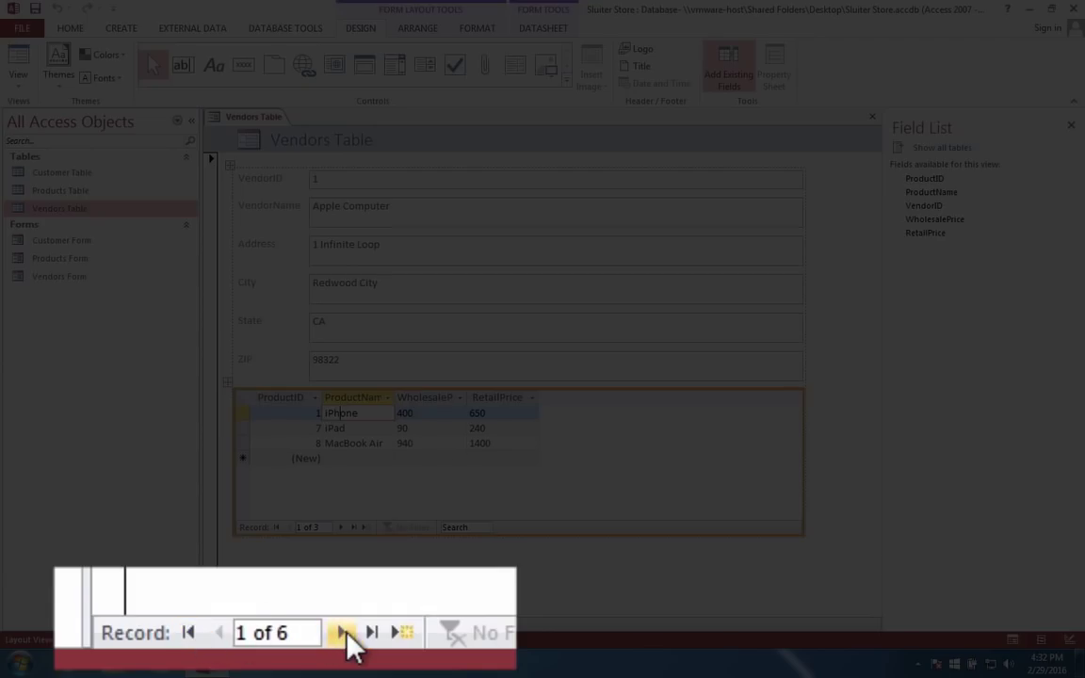
pyautogui.click(308, 624)
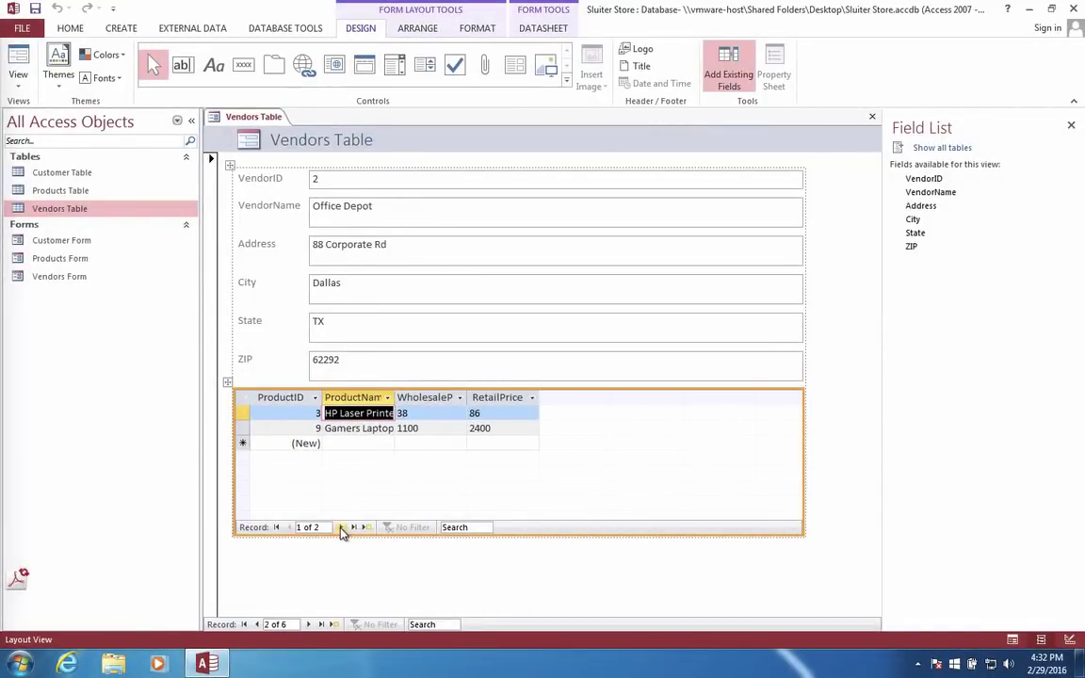
pyautogui.click(310, 624)
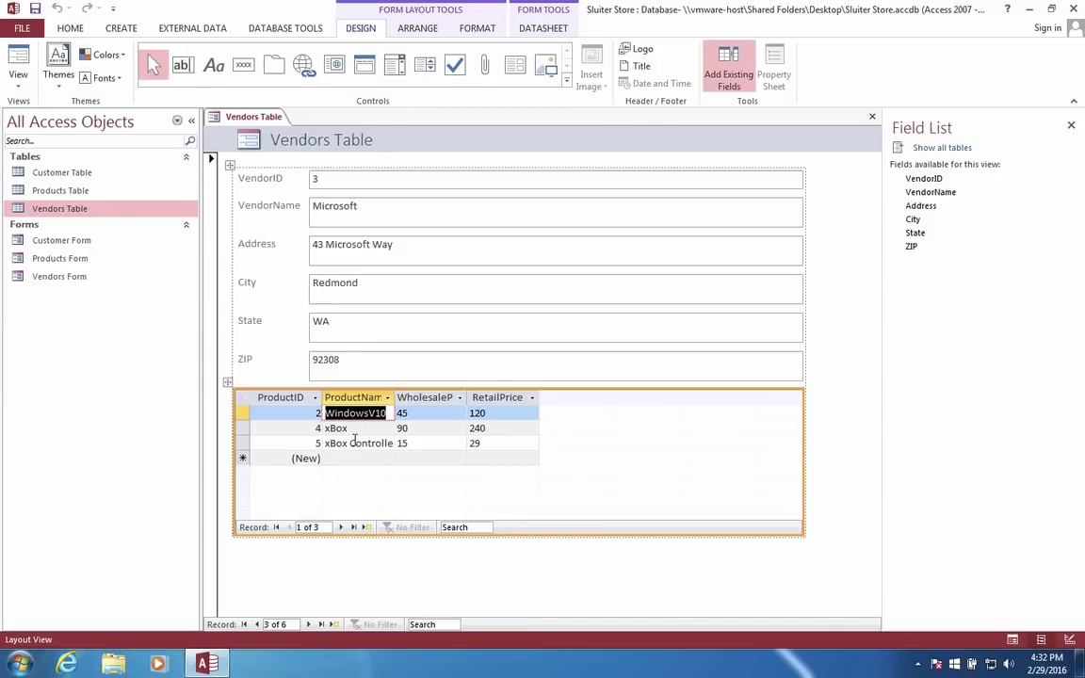
pyautogui.click(310, 625)
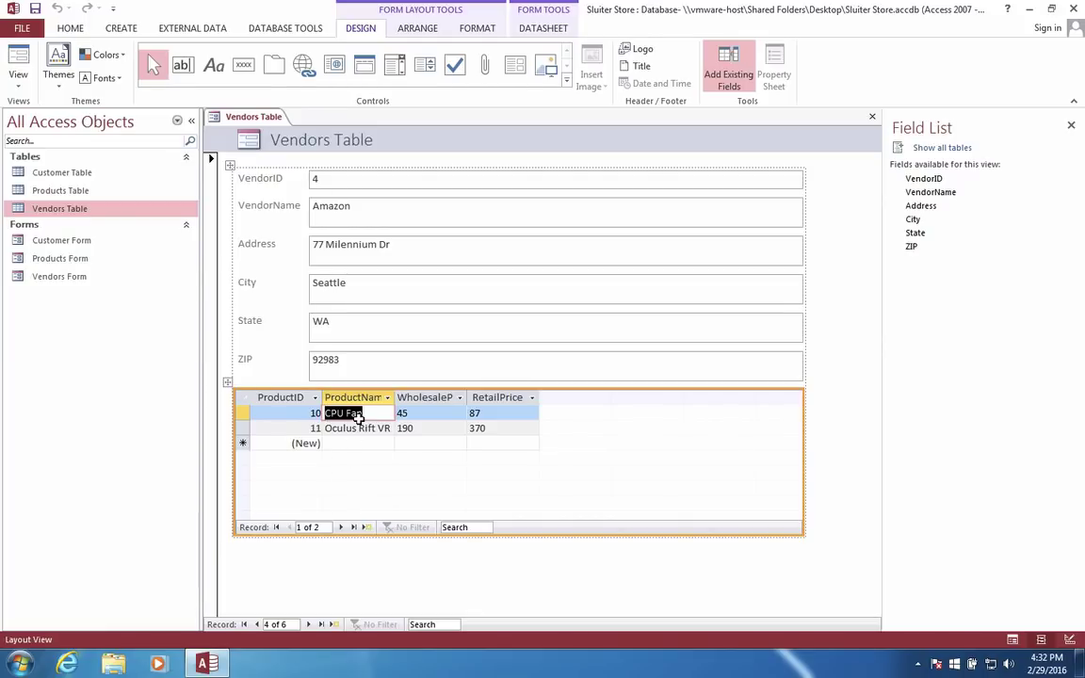
# Save the new vendor form with its related products as Vendors Form 2.
pyautogui.rightClick(265, 120)
pyautogui.click(288, 121)
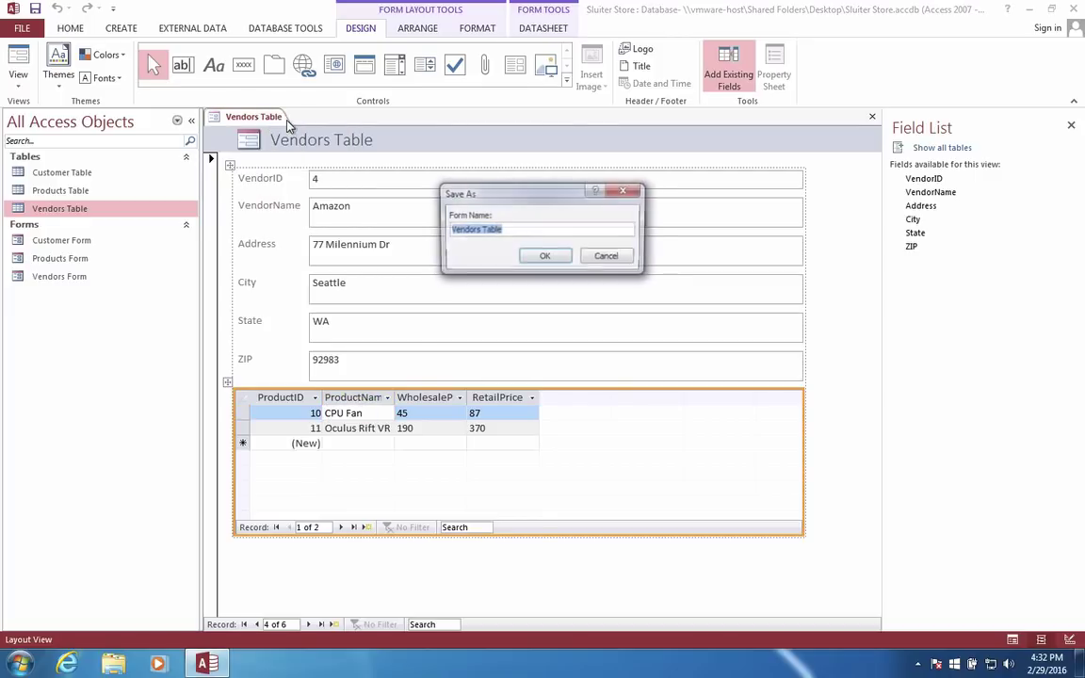
pyautogui.doubleClick(495, 231)
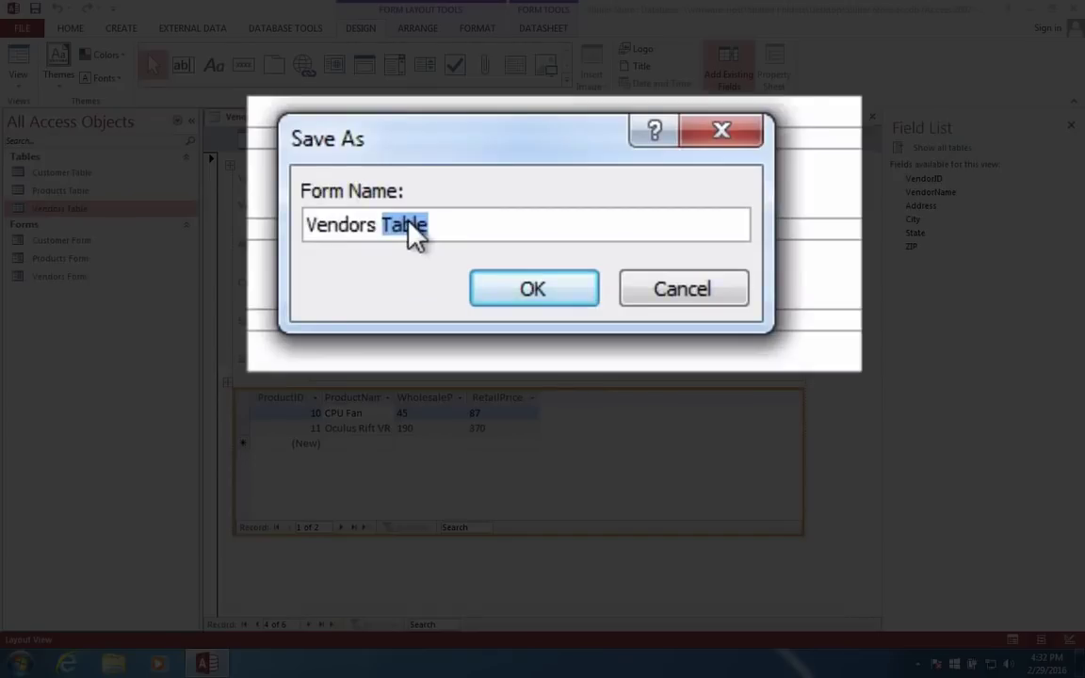
pyautogui.write('Form 2')
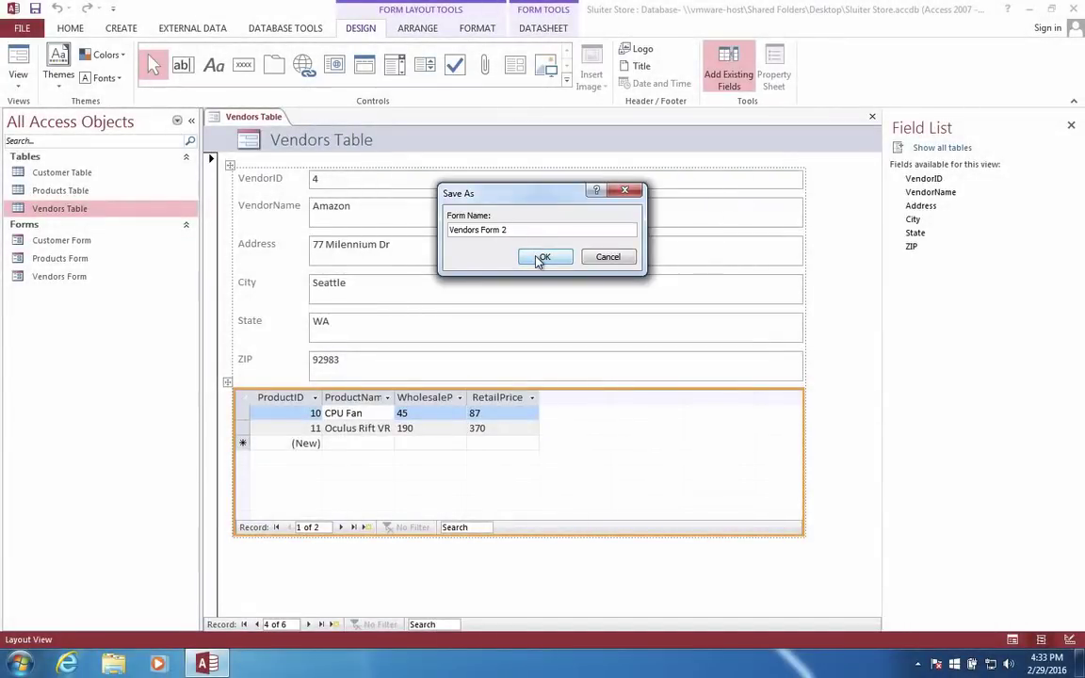
pyautogui.click(533, 288)
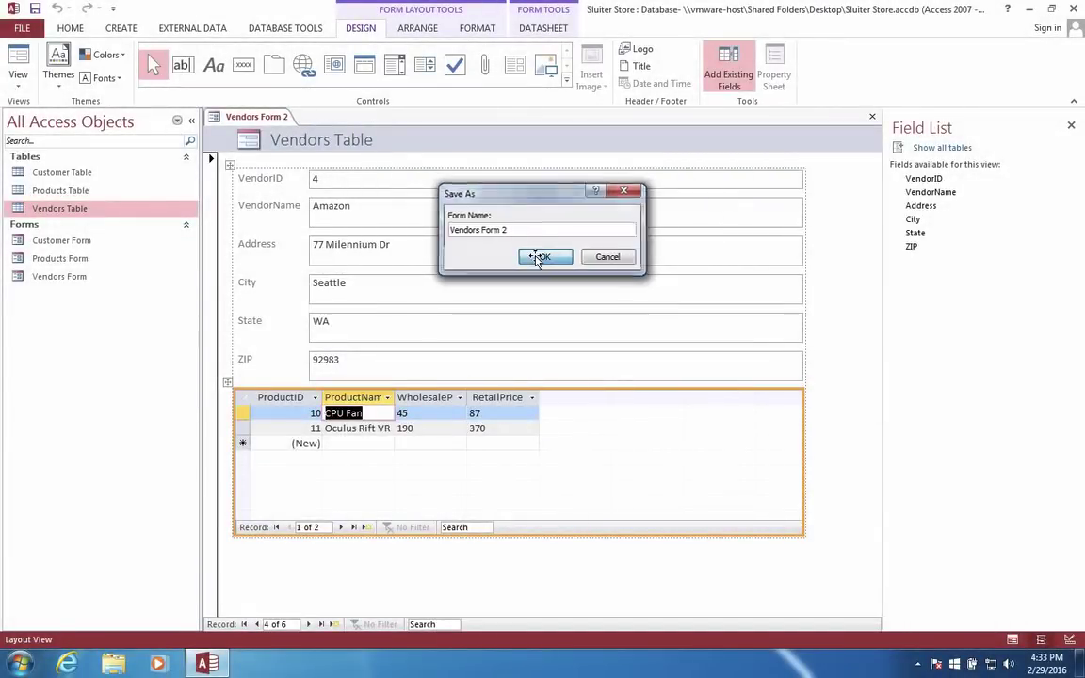
# Open the original Vendors Form to review its fields, and close it again.
pyautogui.doubleClick(52, 277)
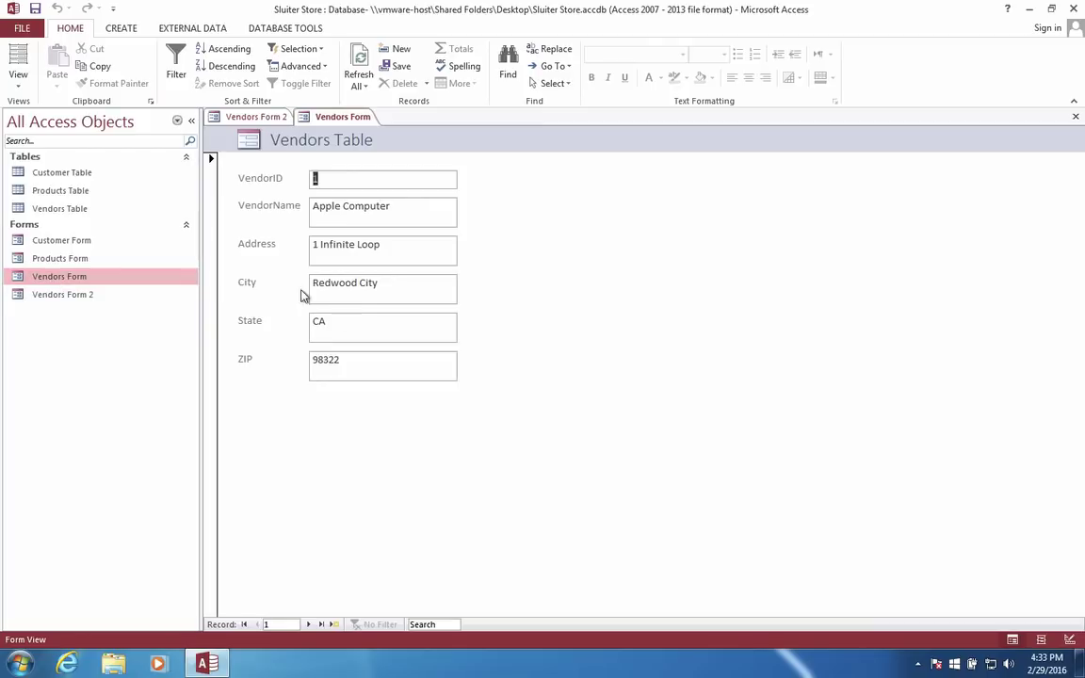
pyautogui.rightClick(336, 124)
pyautogui.click(341, 144)
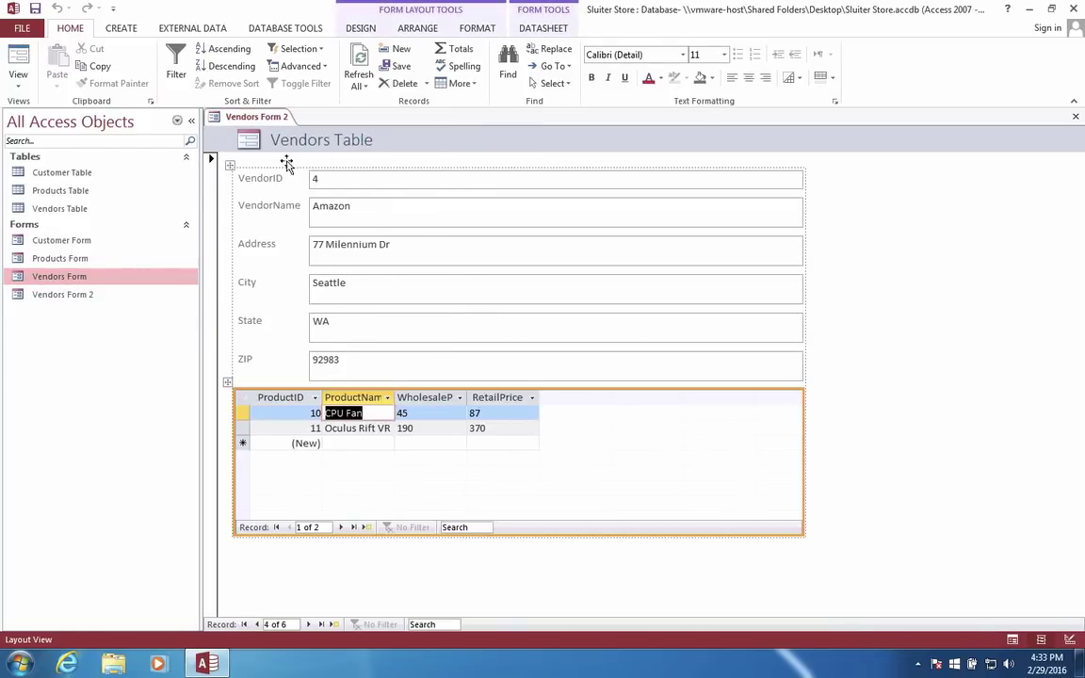
# Permanently delete the original Vendors Form from the database.
pyautogui.rightClick(64, 280)
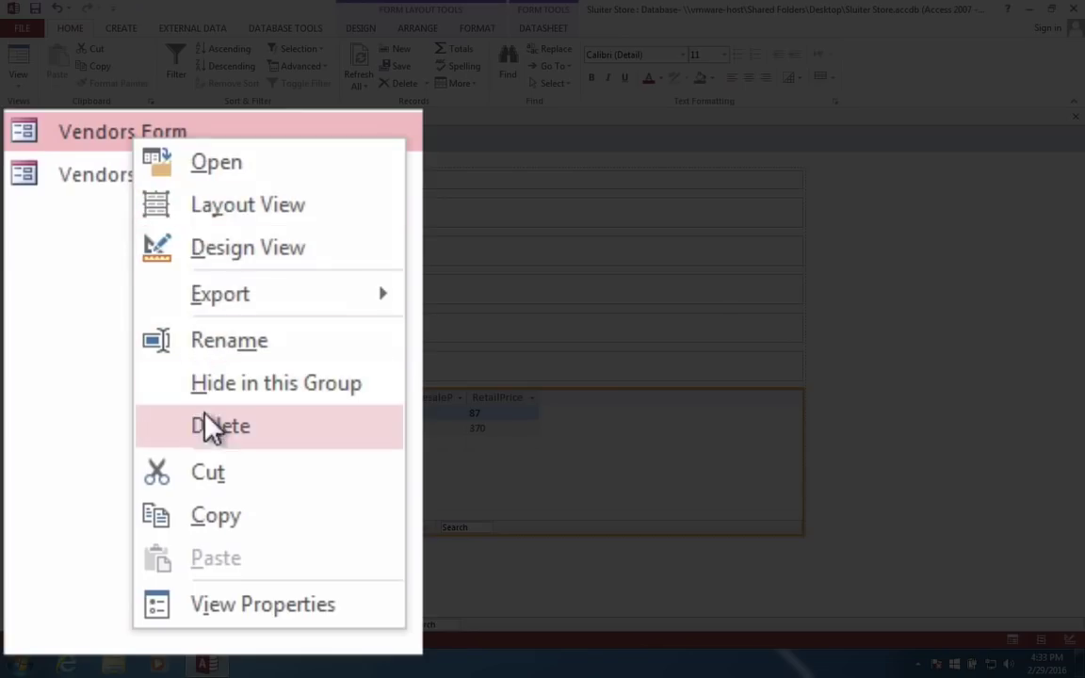
pyautogui.click(211, 435)
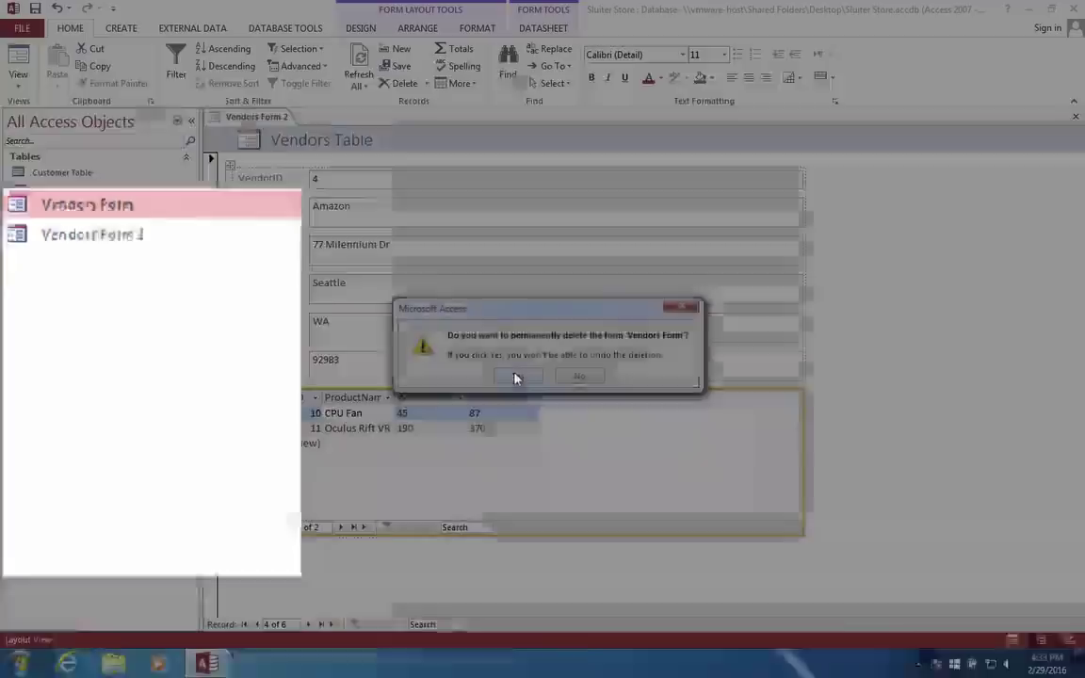
pyautogui.click(516, 377)
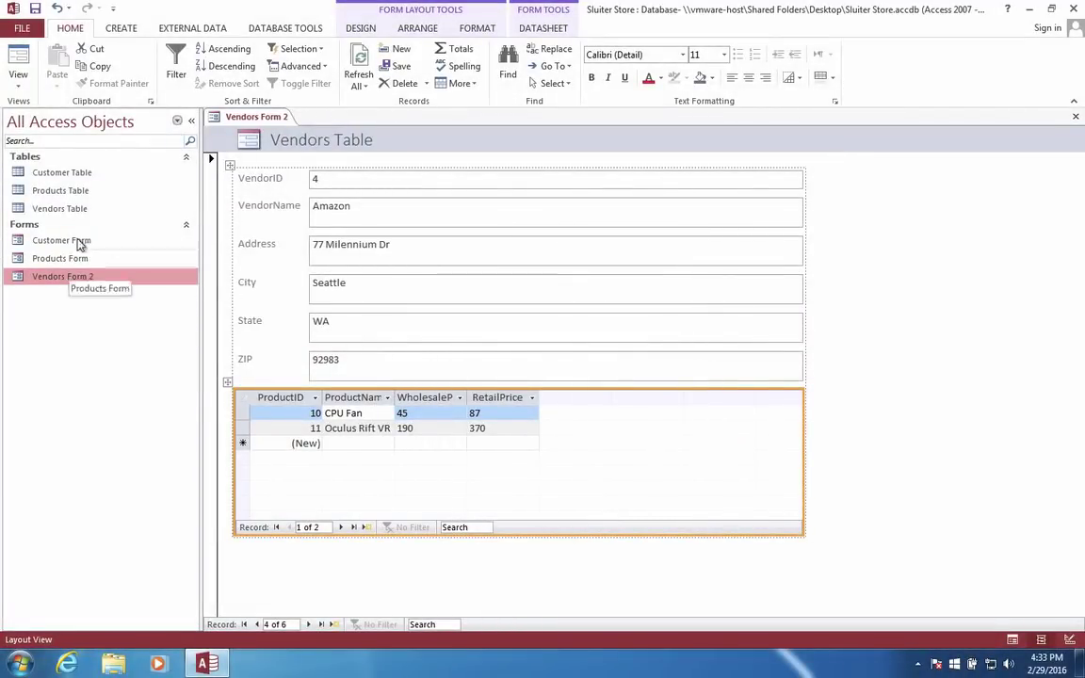
# Save and close Vendors Form 2.
pyautogui.rightClick(247, 117)
pyautogui.click(256, 127)
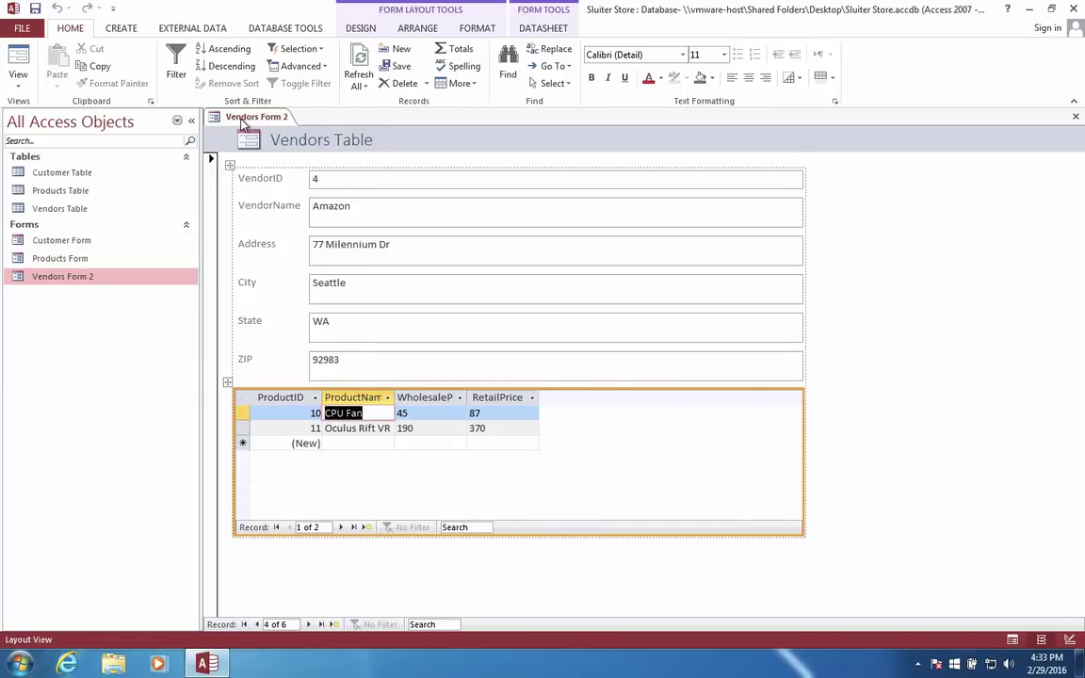
pyautogui.rightClick(249, 120)
pyautogui.click(256, 145)
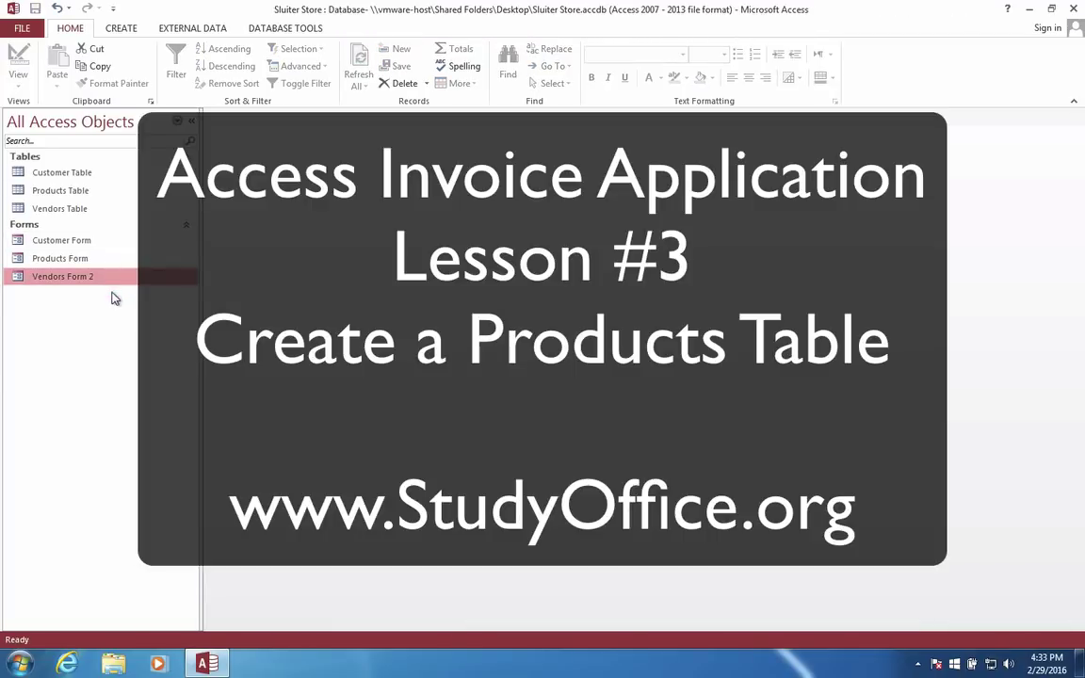